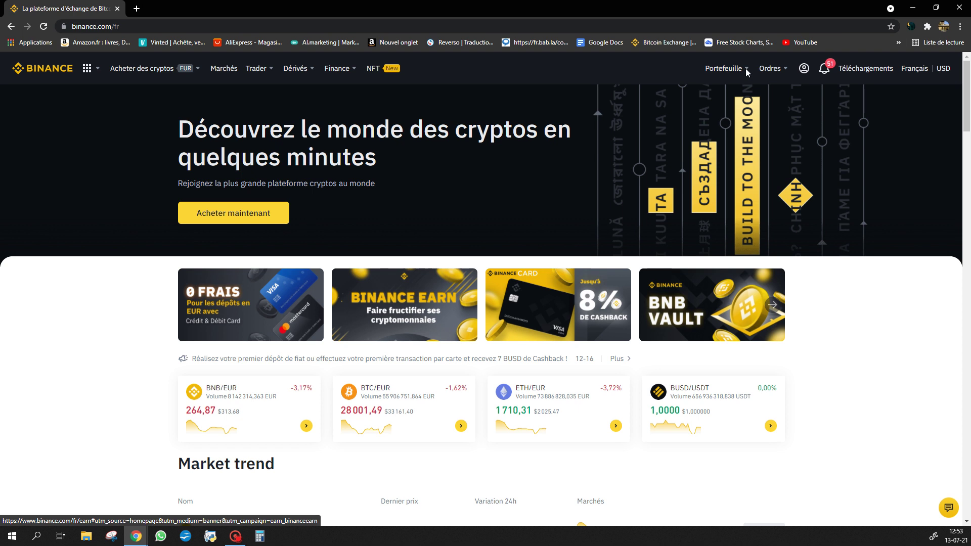
# Open the Spot wallet, look at its crypto withdrawal form, and return to the main account page.
pyautogui.moveTo(741, 69)
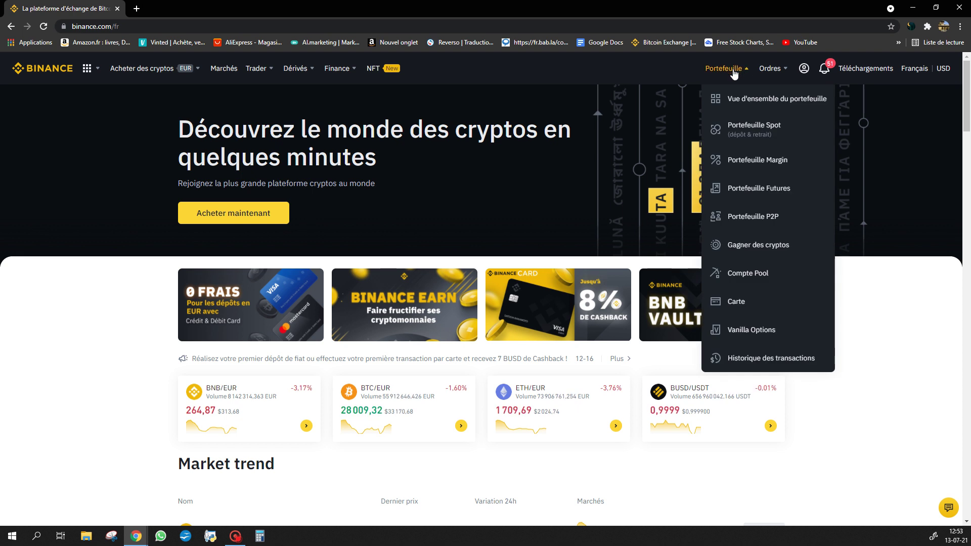
pyautogui.click(760, 130)
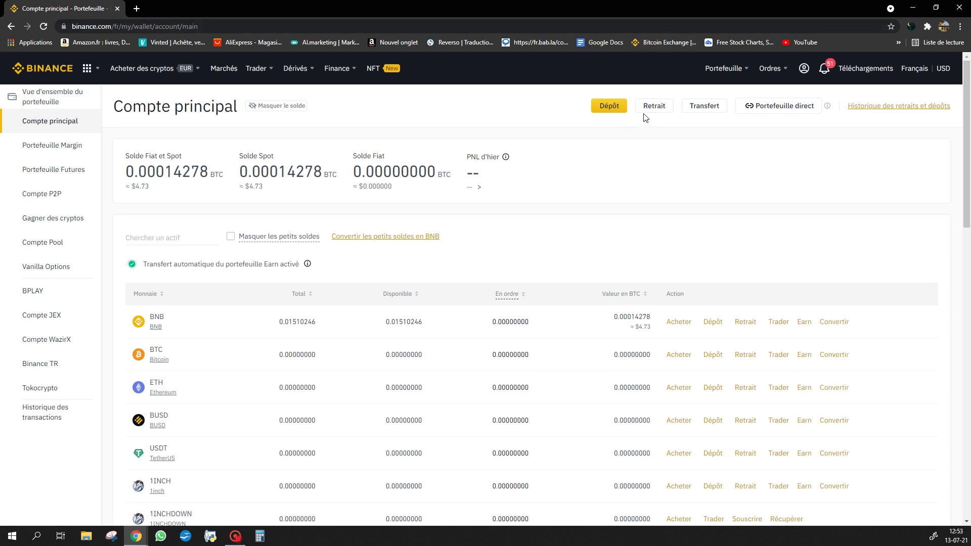
pyautogui.click(646, 108)
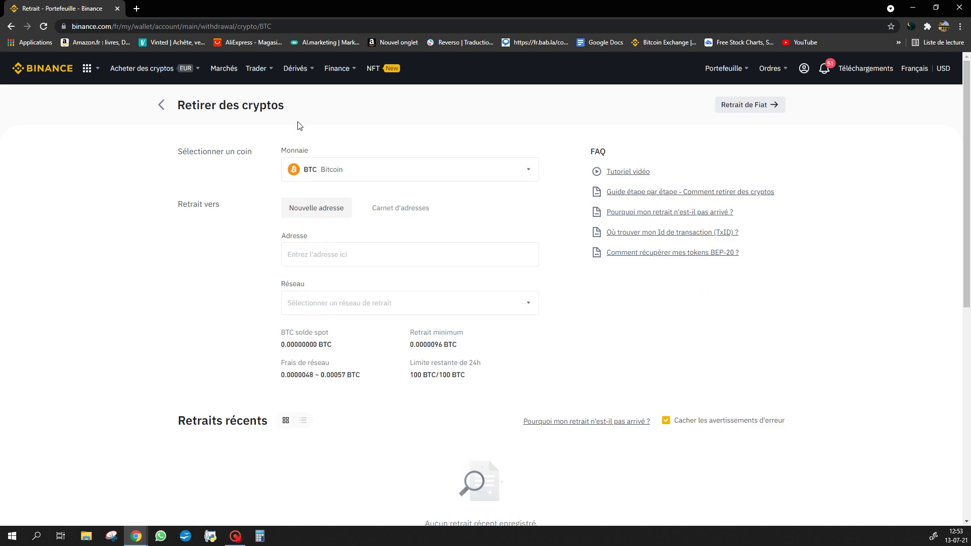
pyautogui.hotkey('alt', 'Left')
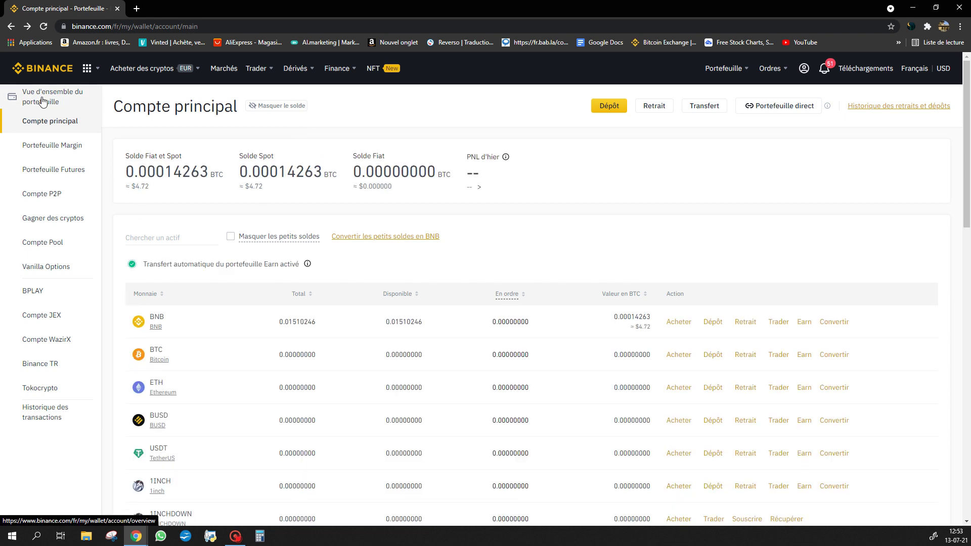
# Open the transaction history from the wallet overview and filter the crypto records to the last 90 days.
pyautogui.click(43, 101)
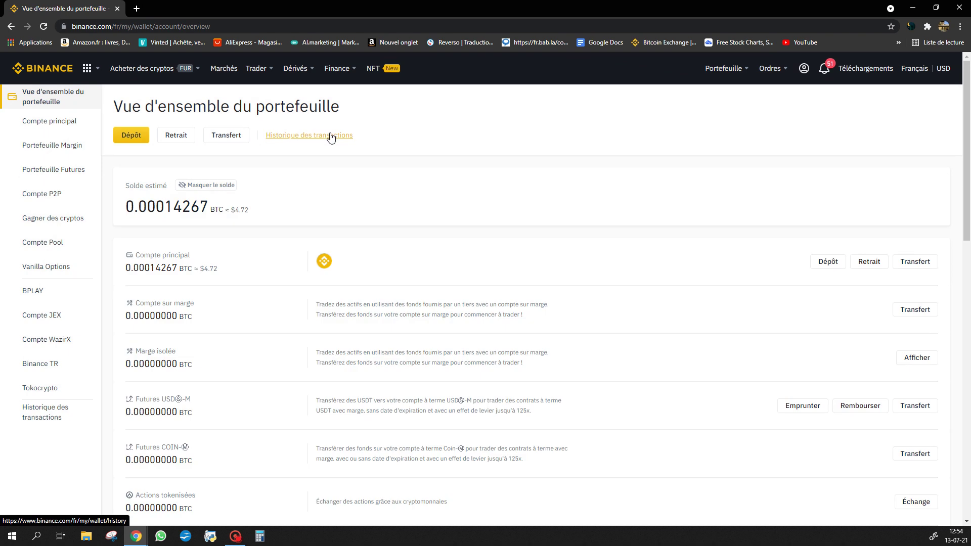
pyautogui.click(330, 136)
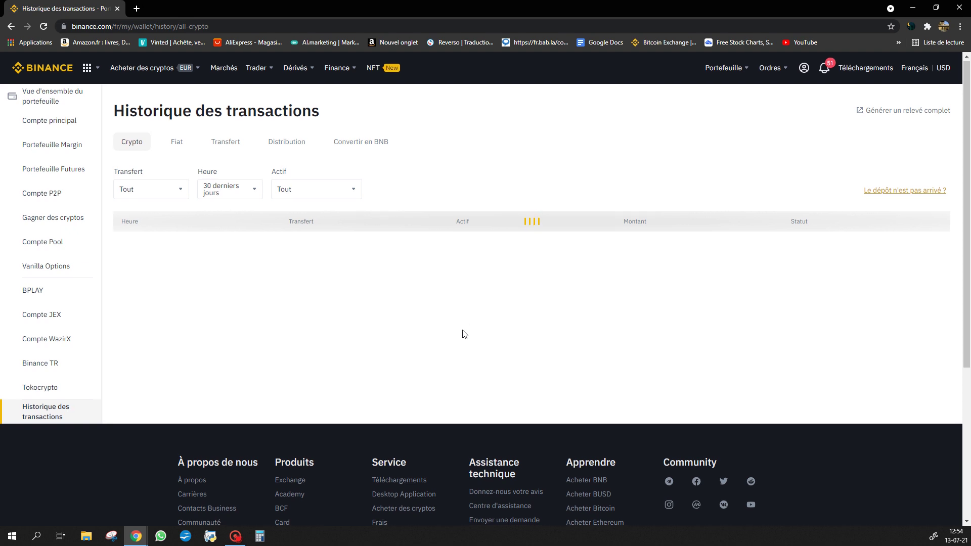
pyautogui.scroll(-1, 461, 329)
pyautogui.click(243, 144)
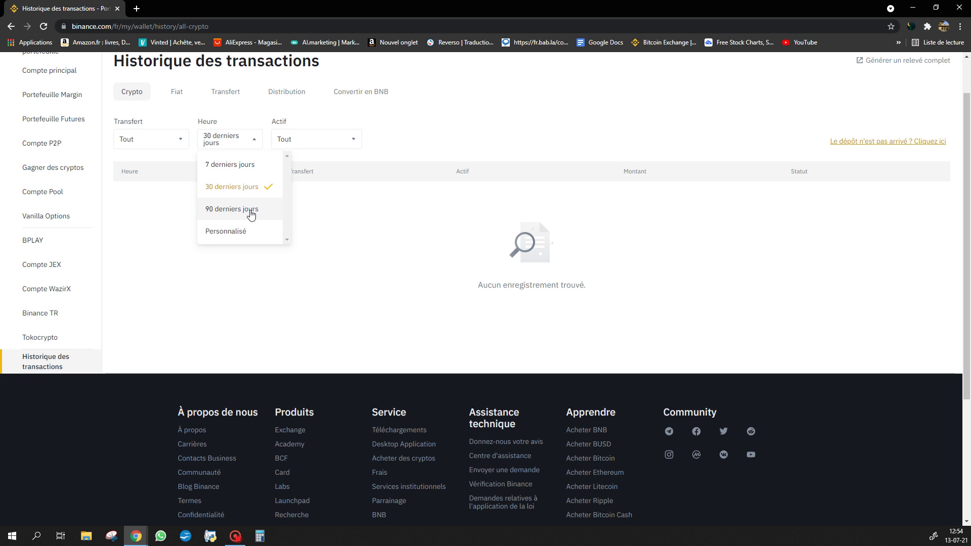
pyautogui.click(241, 210)
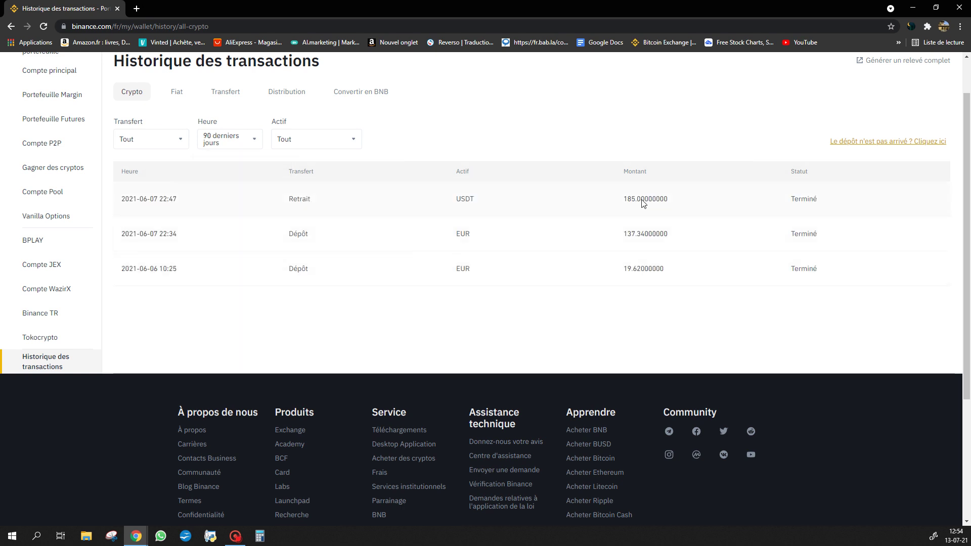
# Examine the transfer type, asset and amount of the USDT withdrawal in the transaction history.
pyautogui.moveTo(637, 200); pyautogui.dragTo(605, 204)
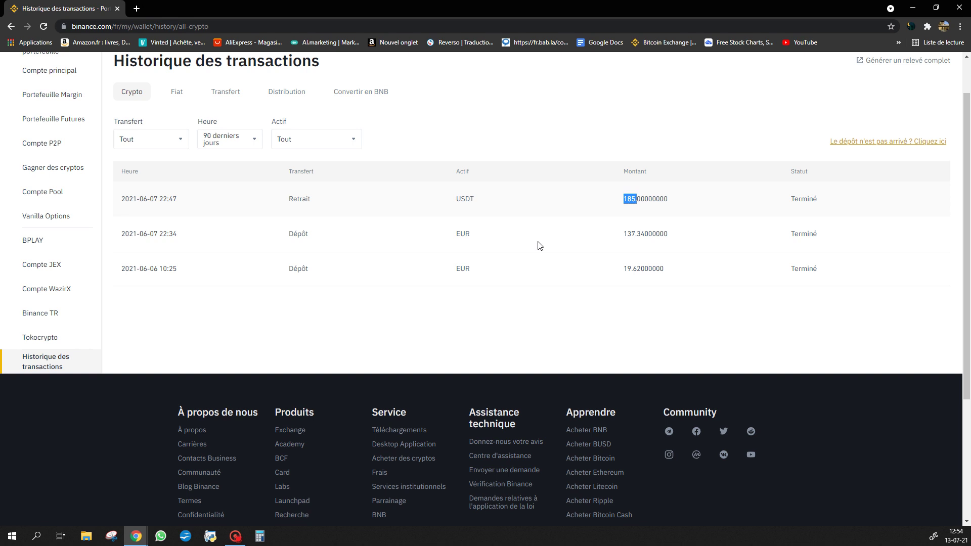
pyautogui.moveTo(316, 205); pyautogui.dragTo(260, 206)
pyautogui.moveTo(486, 204); pyautogui.dragTo(405, 203)
pyautogui.moveTo(640, 199); pyautogui.dragTo(555, 201)
pyautogui.scroll(1, 788, 204)
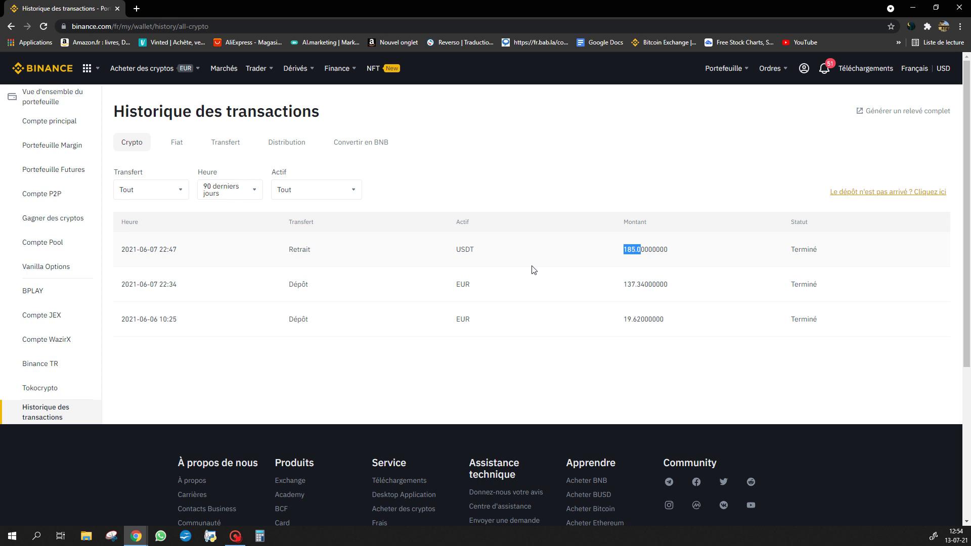
pyautogui.click(347, 249)
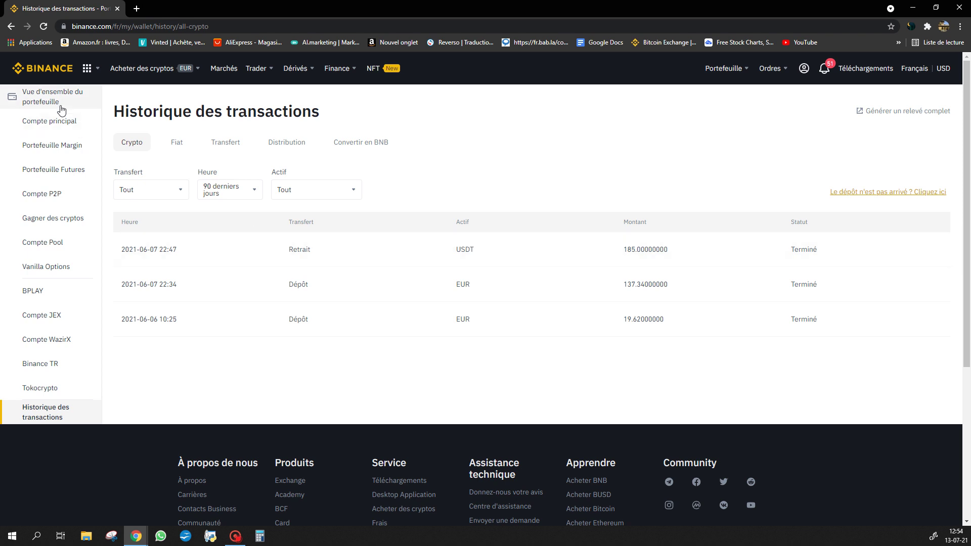
# Return to the wallet overview and restore the maximized Binance window so the Ai.marketing window is accessible.
pyautogui.click(59, 106)
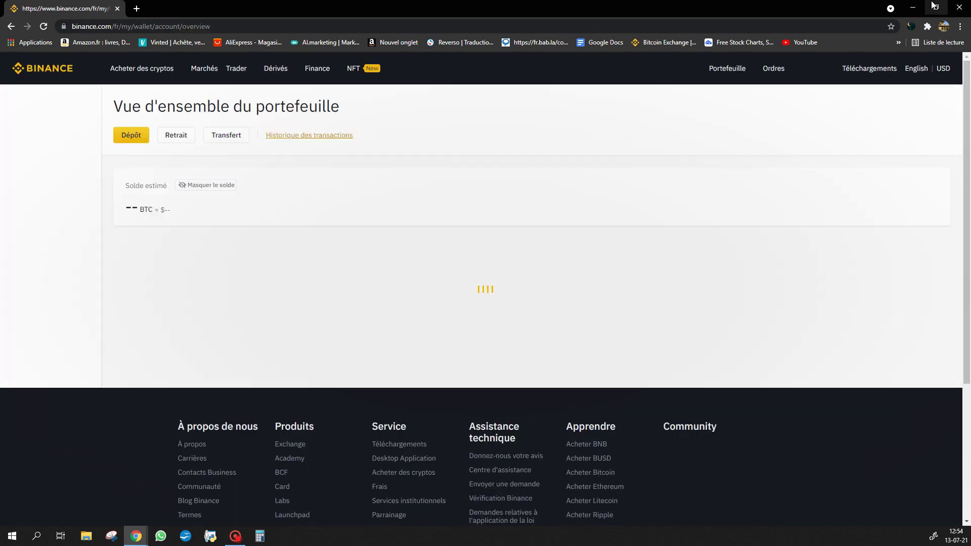
pyautogui.doubleClick(881, 5)
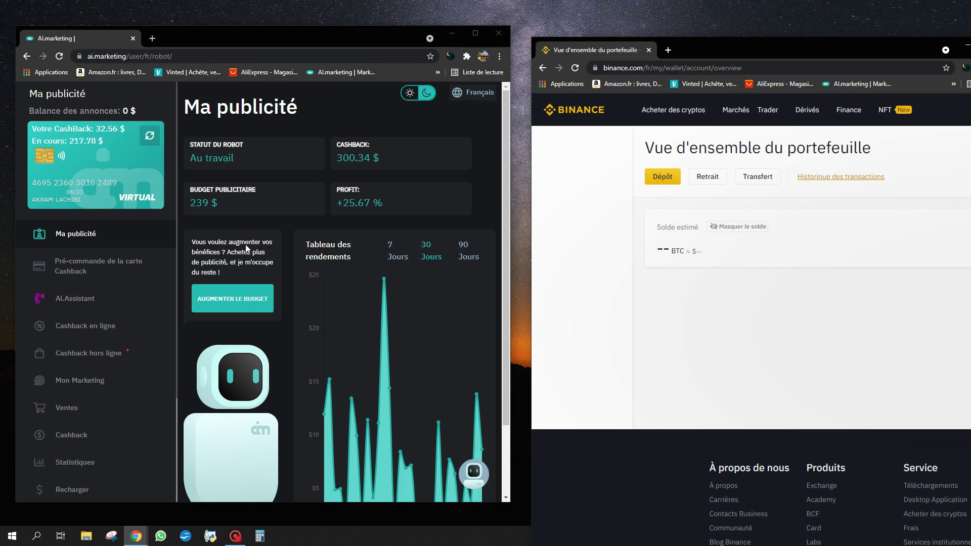
# In Ai.marketing, create a budget top-up order for 100 paid with Tether ERC-20 and go to its payment details.
pyautogui.click(233, 298)
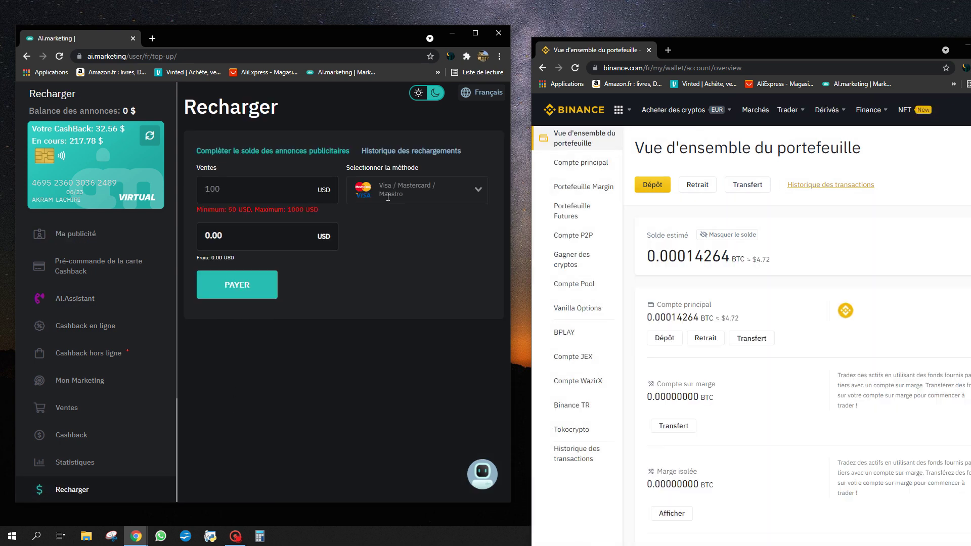
pyautogui.click(375, 189)
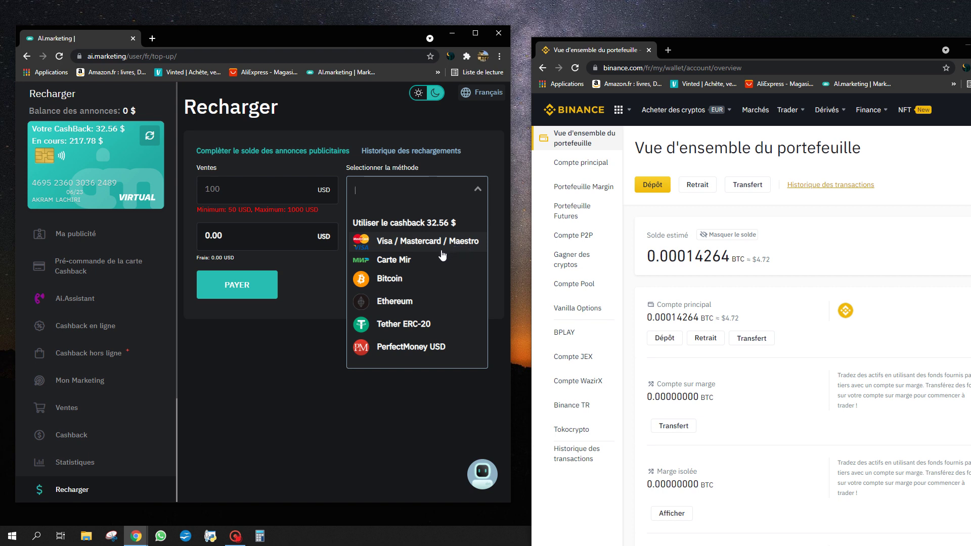
pyautogui.click(427, 325)
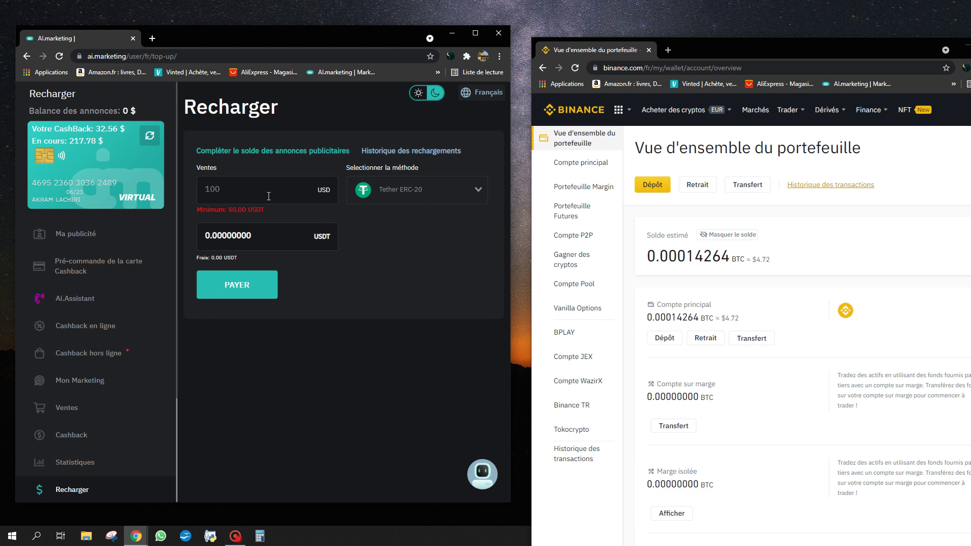
pyautogui.write('100')
pyautogui.click(220, 295)
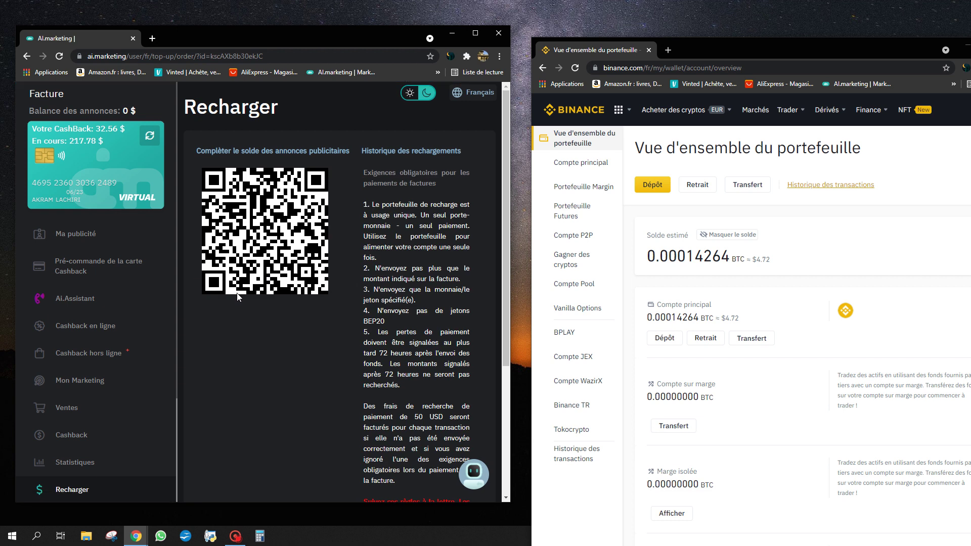
pyautogui.scroll(-1, 293, 317)
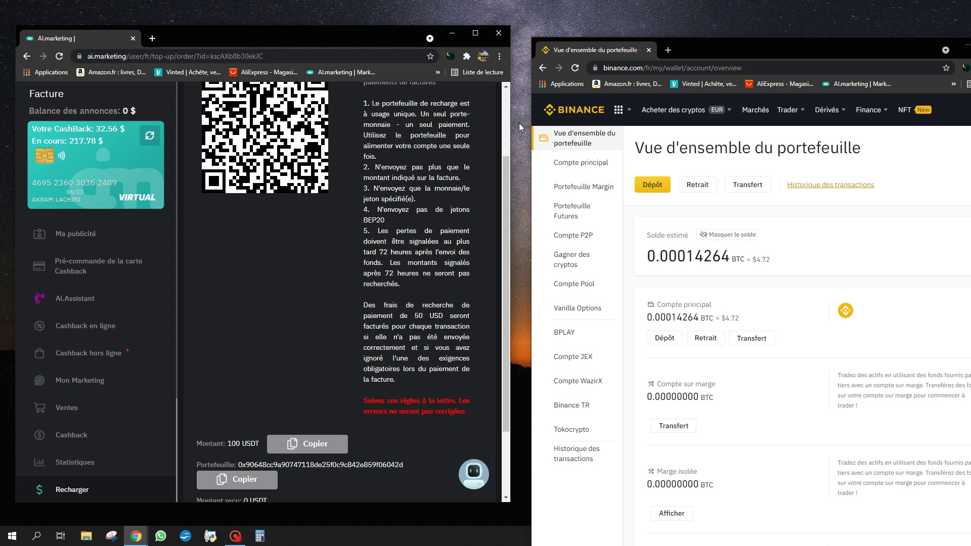
# Open the Binance crypto withdrawal form and arrange it side by side with the top-up invoice window.
pyautogui.moveTo(510, 127); pyautogui.dragTo(548, 127)
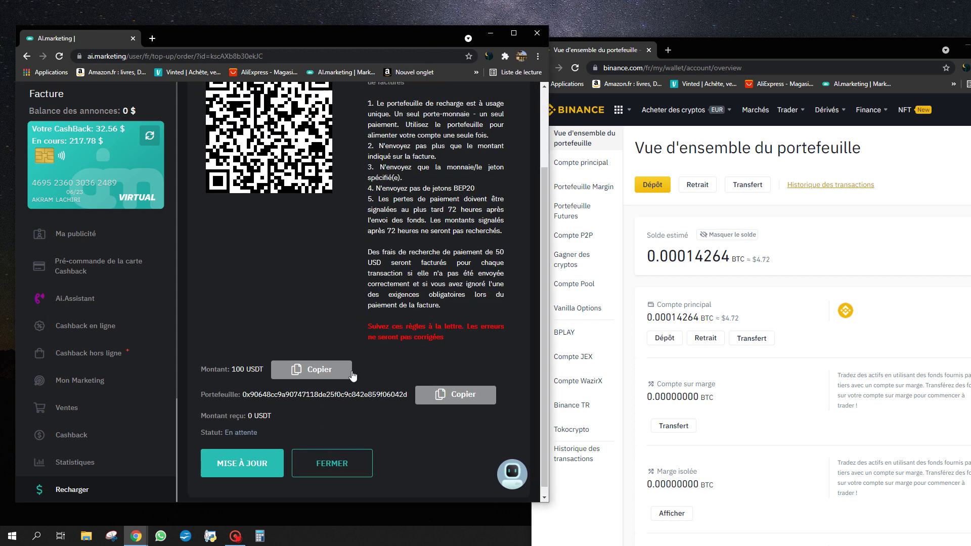
pyautogui.moveTo(635, 53); pyautogui.dragTo(655, 35)
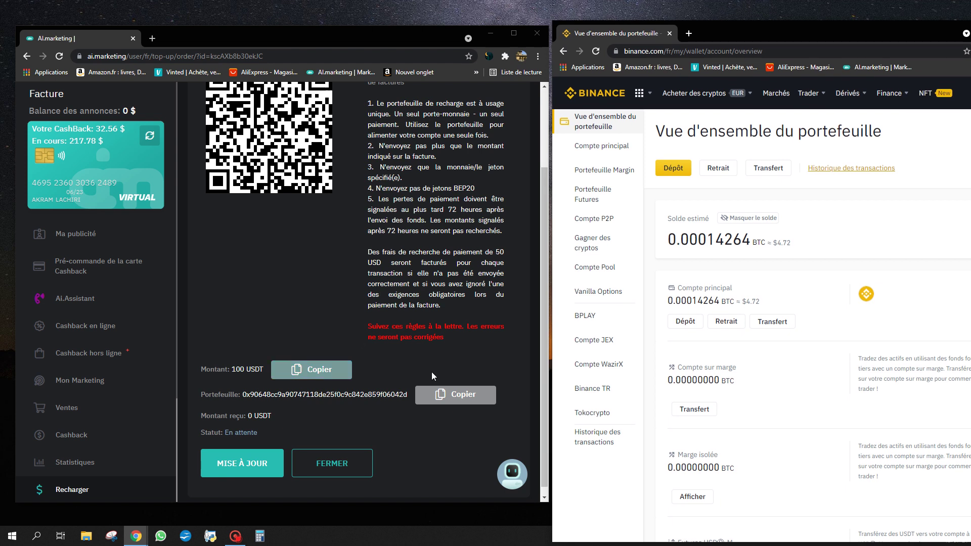
pyautogui.click(721, 167)
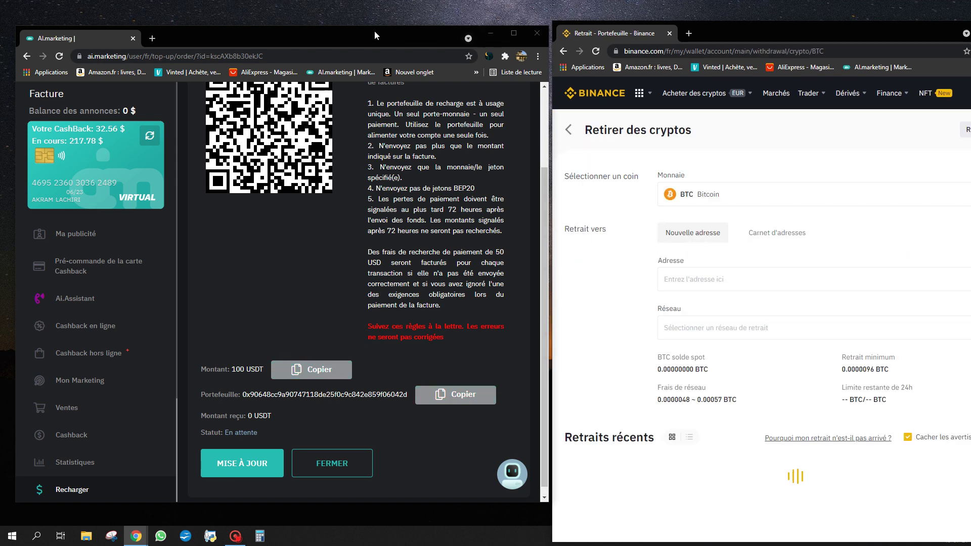
pyautogui.moveTo(375, 33); pyautogui.dragTo(211, 25)
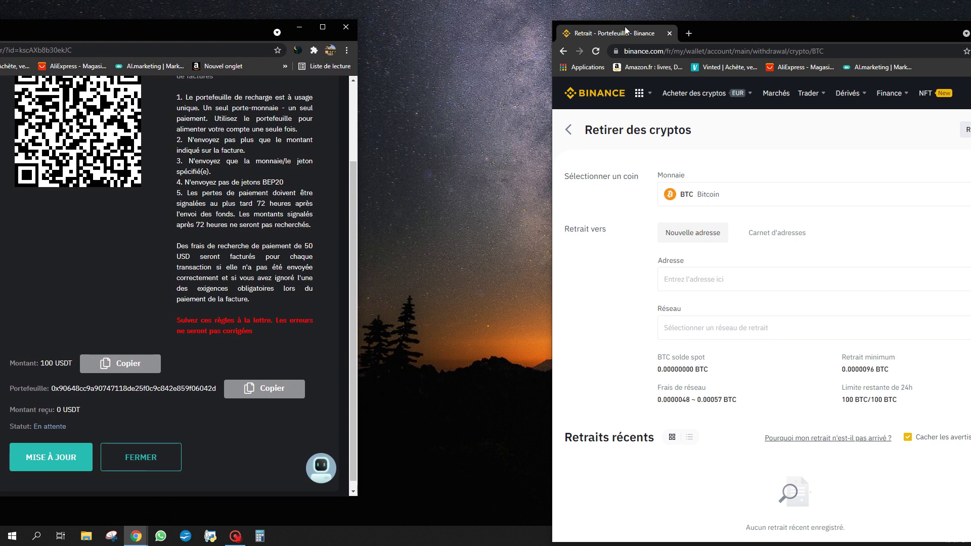
pyautogui.moveTo(625, 31); pyautogui.dragTo(453, 17)
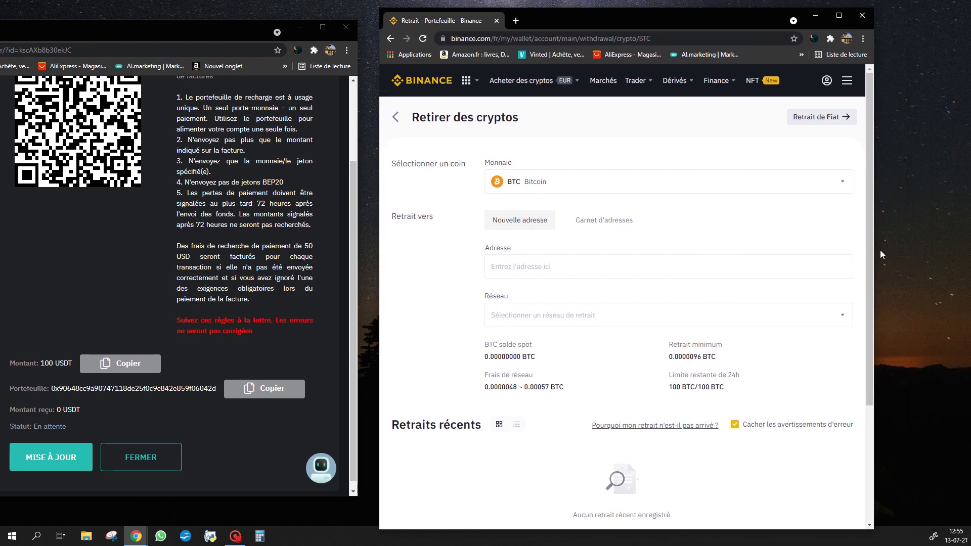
pyautogui.moveTo(876, 255); pyautogui.dragTo(916, 255)
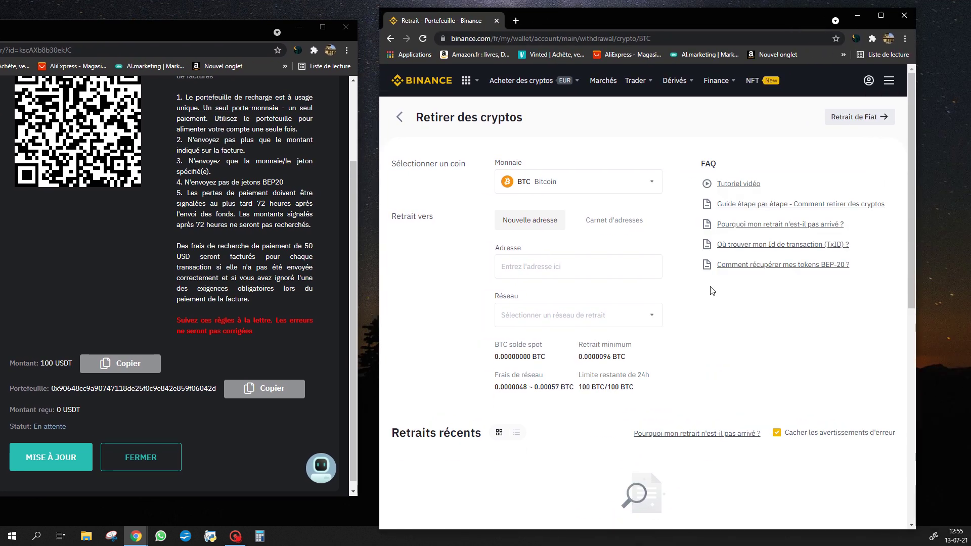
# Search for usdt and select USDT (TetherUS) as the coin to withdraw.
pyautogui.click(617, 185)
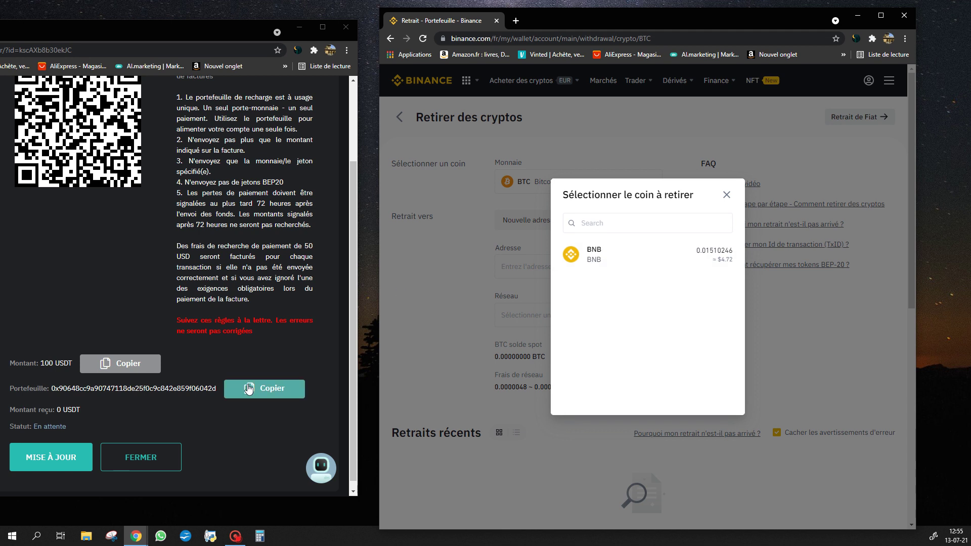
pyautogui.click(623, 225)
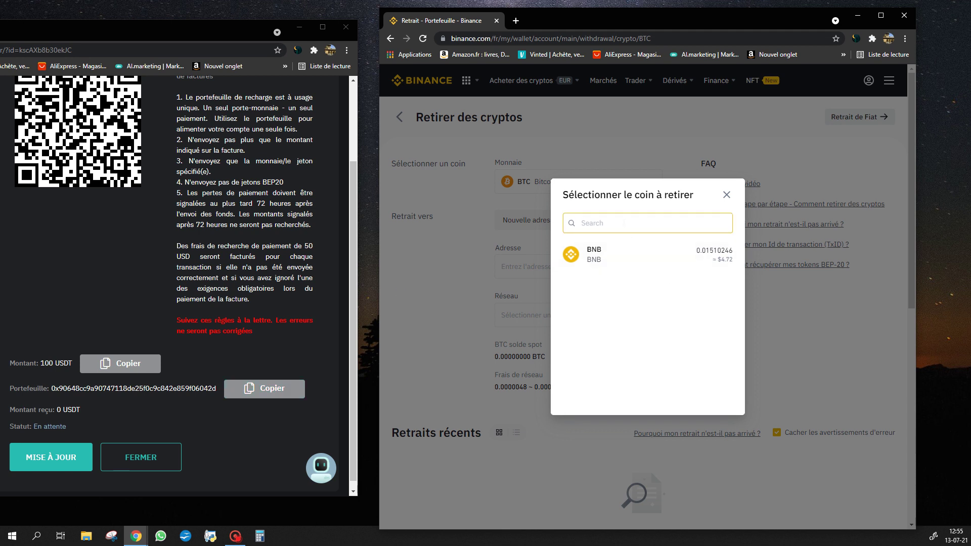
pyautogui.write('usd')
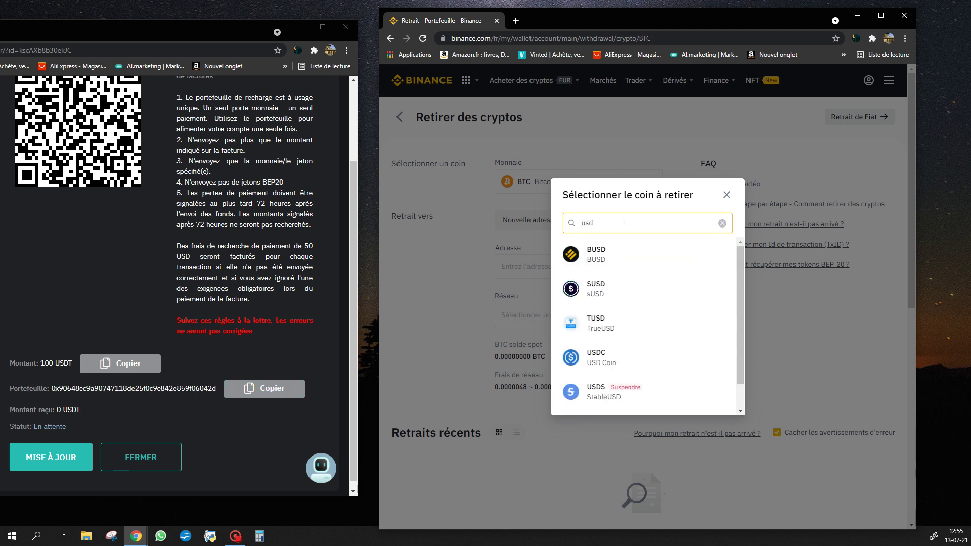
pyautogui.write('t')
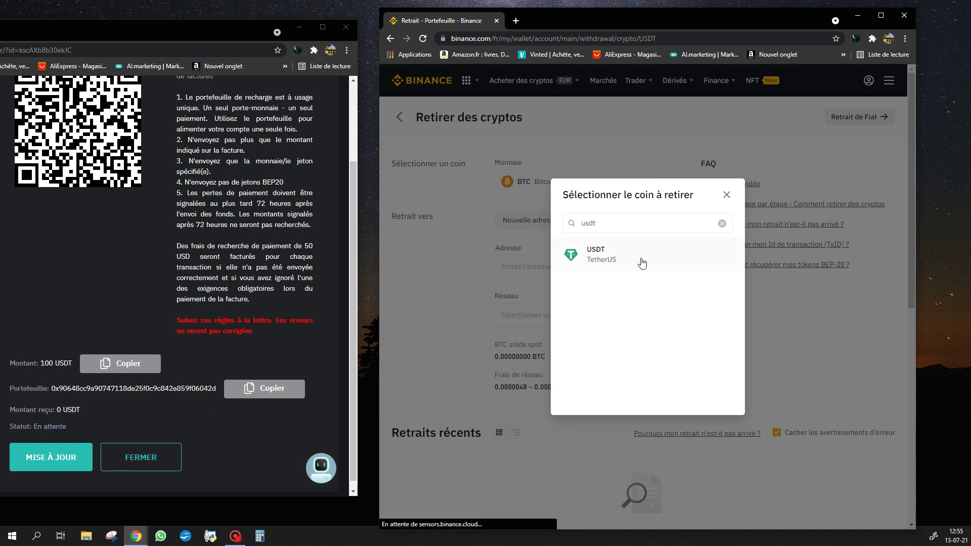
pyautogui.click(638, 262)
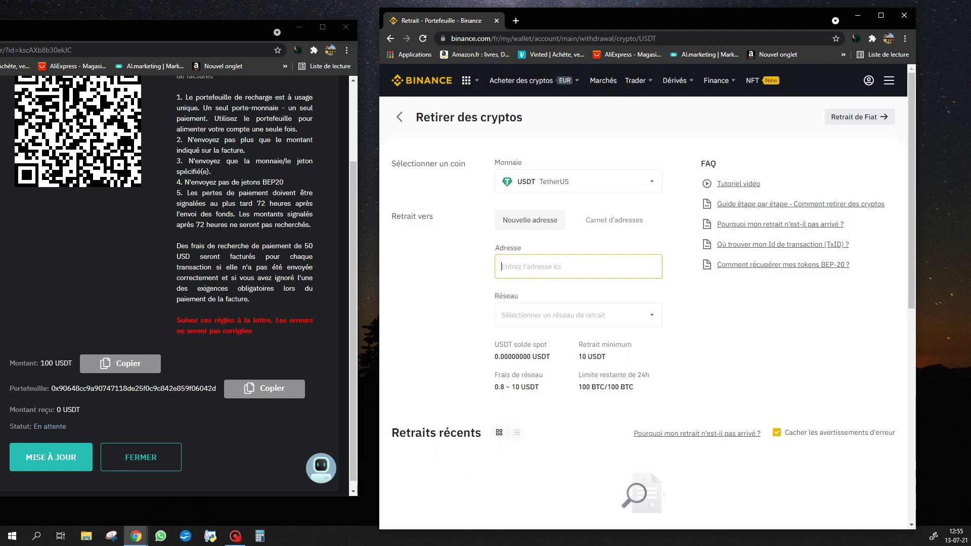
# Copy the wallet address from the top-up invoice and paste it as the withdrawal's destination address.
pyautogui.click(255, 389)
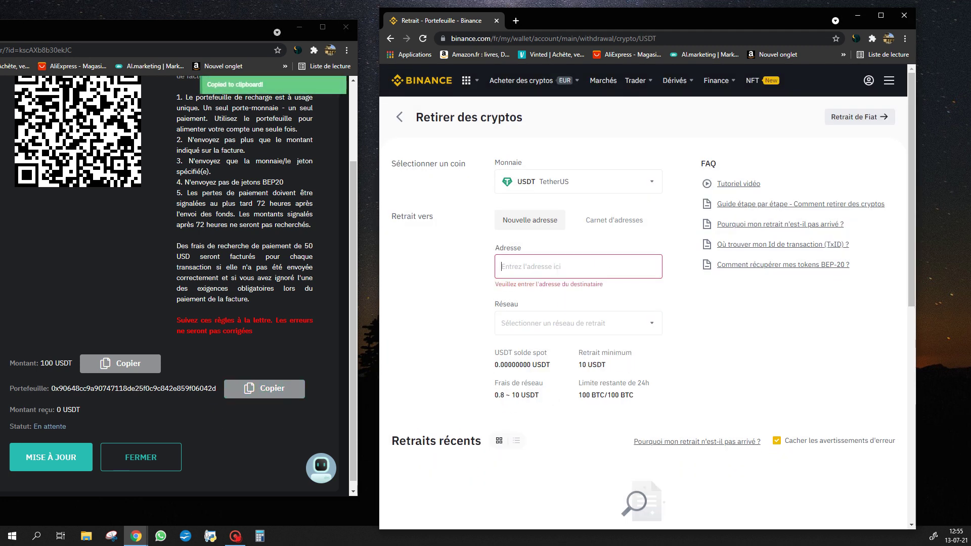
pyautogui.rightClick(556, 271)
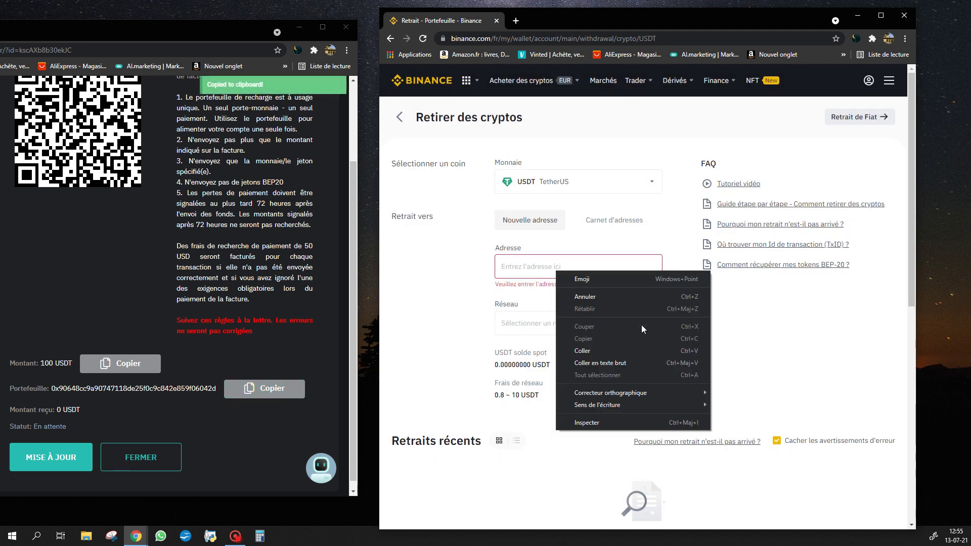
pyautogui.click(631, 355)
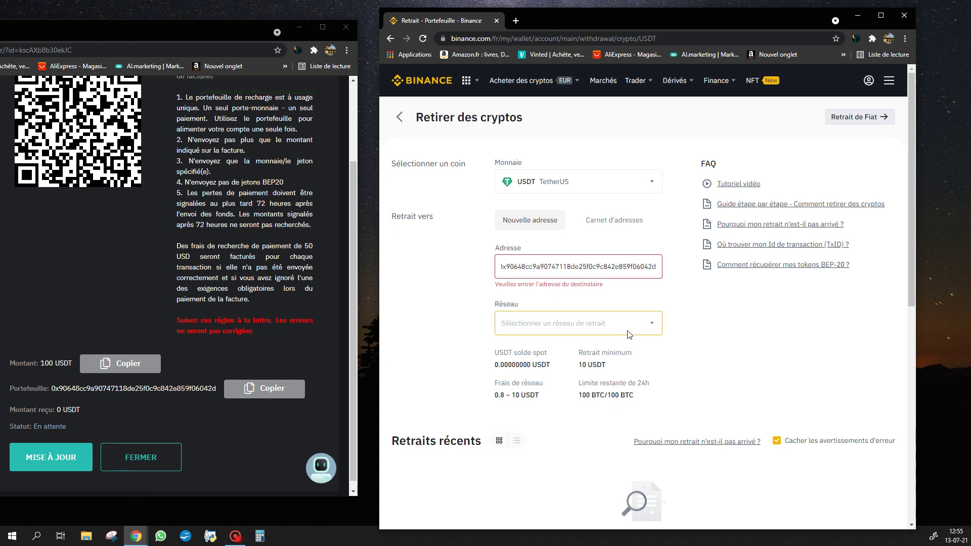
# Choose ERC20 Ethereum (ETH) as the withdrawal network and set the withdrawal amount to 100 USDT.
pyautogui.click(590, 335)
pyautogui.click(610, 318)
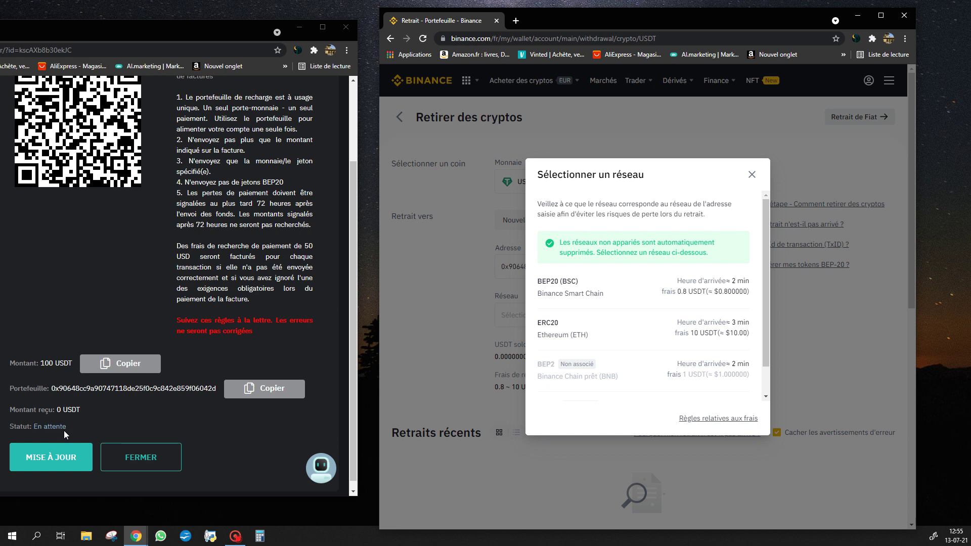
pyautogui.scroll(2, 205, 370)
pyautogui.scroll(-2, 205, 373)
pyautogui.click(699, 339)
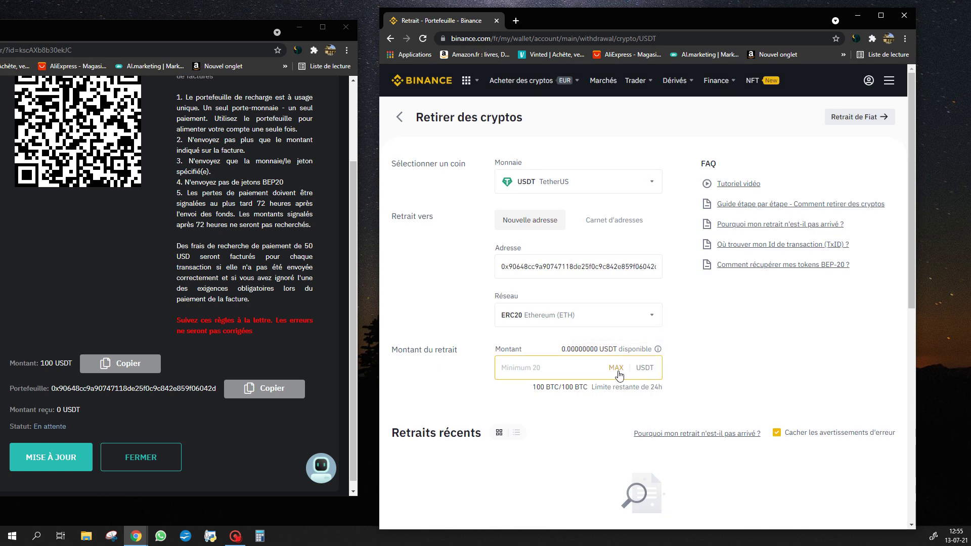
pyautogui.moveTo(620, 373); pyautogui.dragTo(614, 368)
pyautogui.write('100')
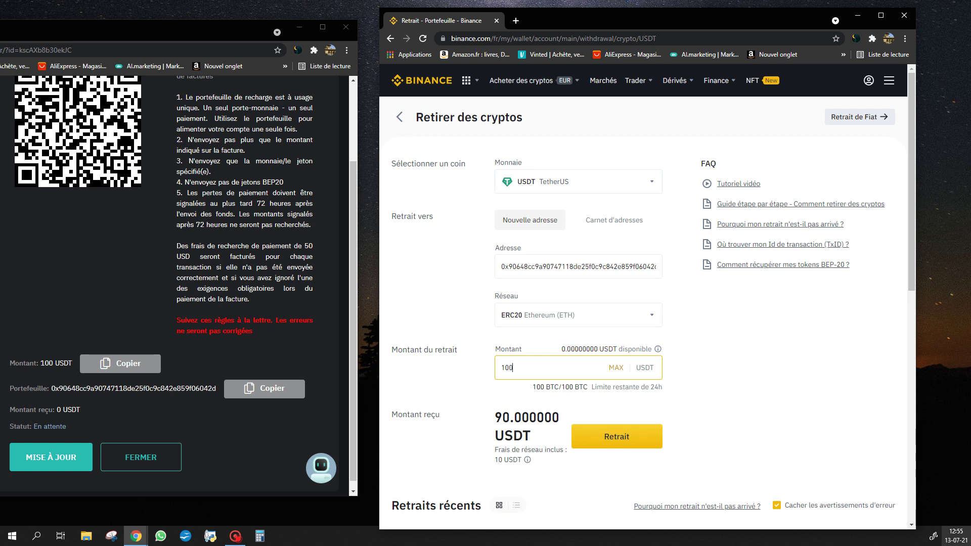
# Move the invoice window up beside the withdrawal form and set the withdrawal amount to 110 USDT.
pyautogui.scroll(-1, 554, 362)
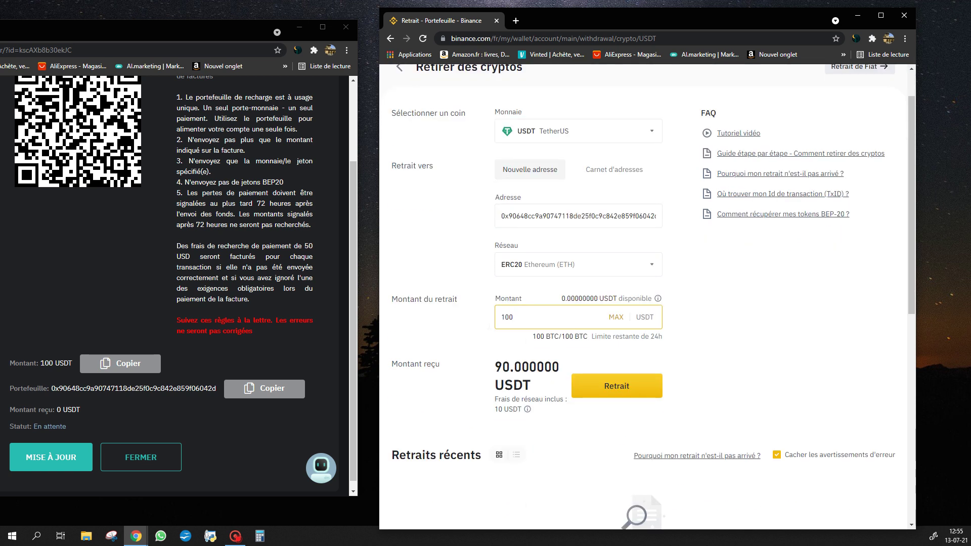
pyautogui.moveTo(232, 22); pyautogui.dragTo(249, 8)
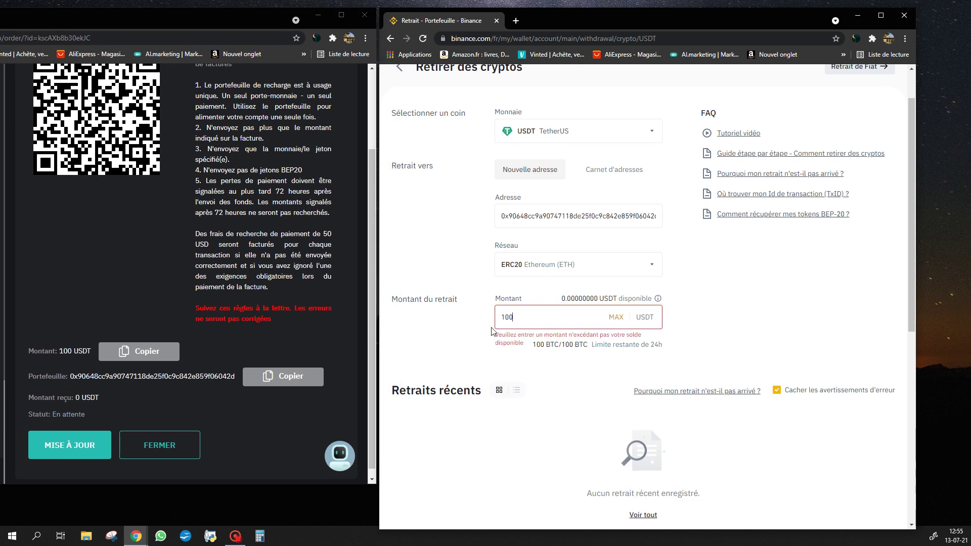
pyautogui.doubleClick(506, 317)
pyautogui.press('BackSpace')
pyautogui.press('BackSpace')
pyautogui.write('10')
pyautogui.press('BackSpace')
# Compare the amount stated on the top-up invoice with the amount entered in the withdrawal form.
pyautogui.moveTo(91, 351)
pyautogui.mouseDown()
pyautogui.moveTo(56, 349)
pyautogui.moveTo(90, 352)
pyautogui.mouseUp()
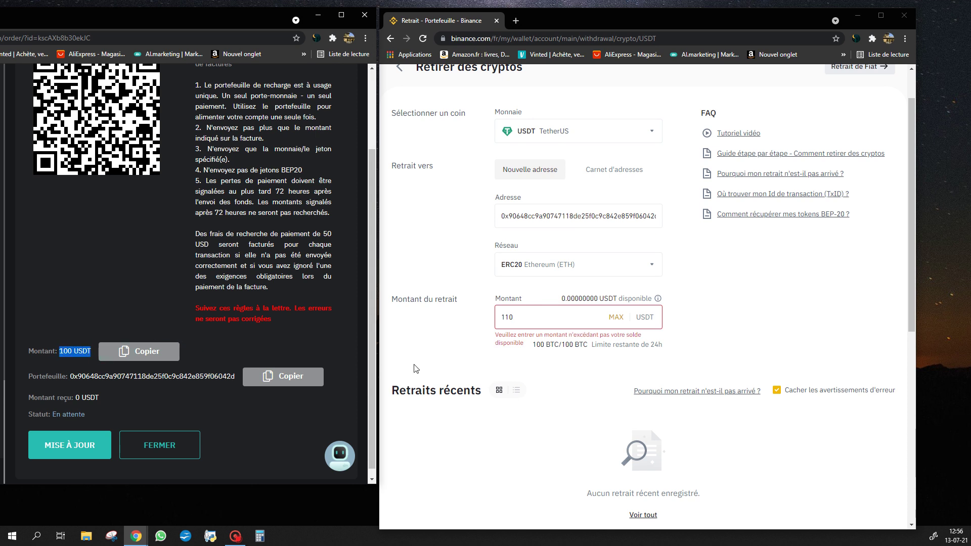
pyautogui.doubleClick(540, 316)
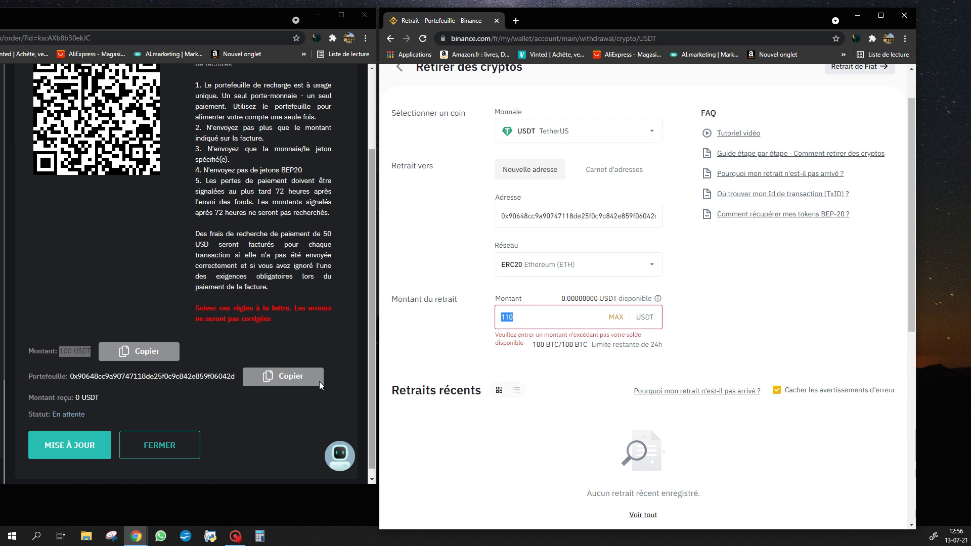
pyautogui.click(84, 353)
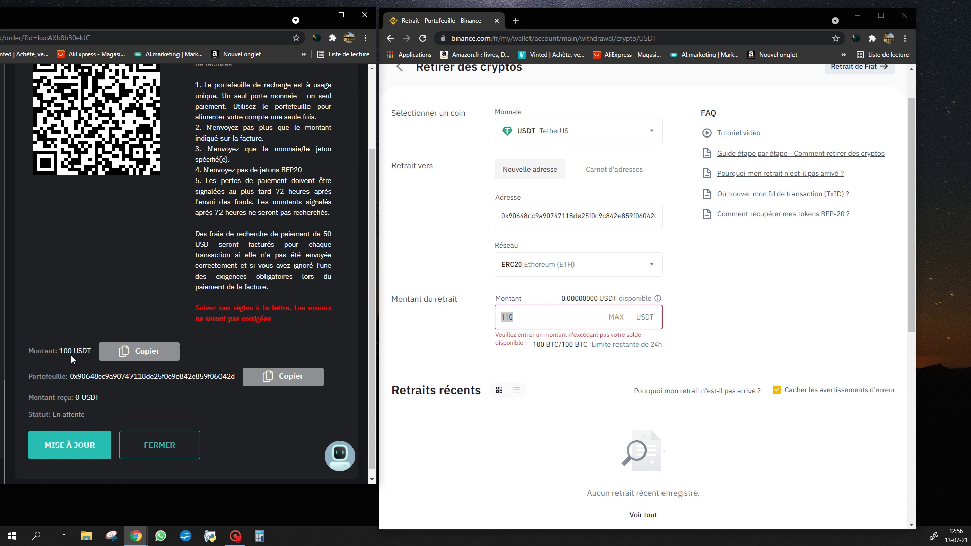
pyautogui.moveTo(71, 355); pyautogui.dragTo(56, 356)
pyautogui.moveTo(55, 355); pyautogui.dragTo(62, 354)
pyautogui.moveTo(72, 351); pyautogui.dragTo(48, 354)
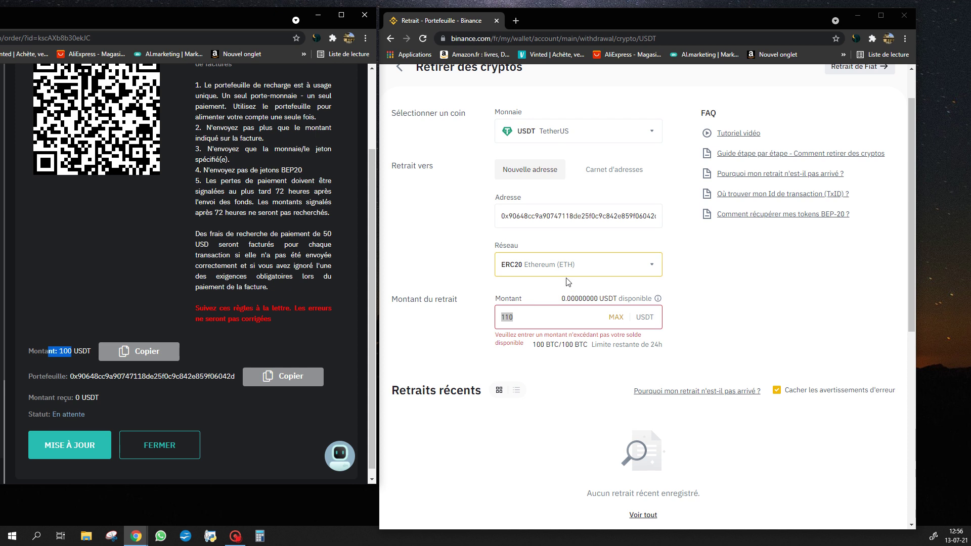
# Change the withdrawal amount in the Binance form to 1010 USDT.
pyautogui.click(534, 317)
pyautogui.doubleClick(533, 318)
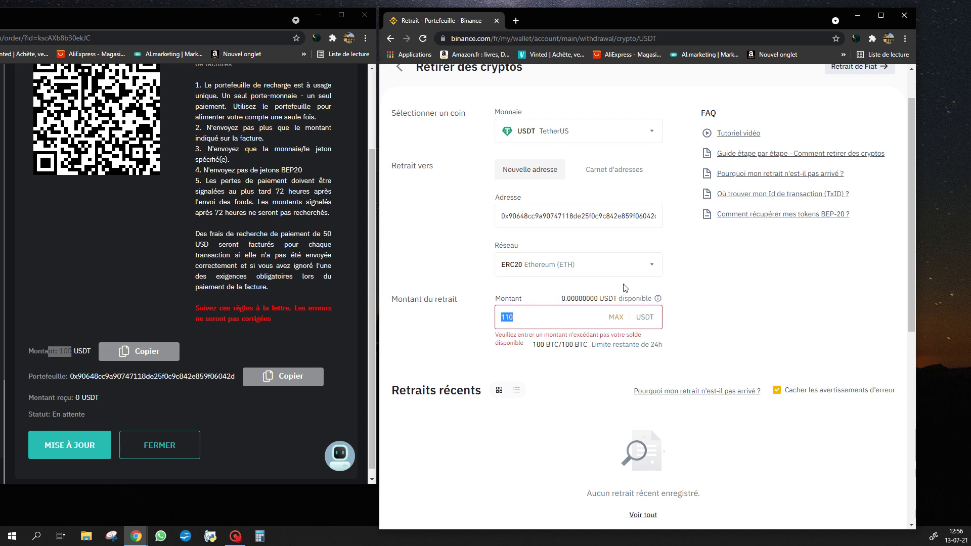
pyautogui.press('Right')
pyautogui.write('010')
pyautogui.scroll(-5, 577, 384)
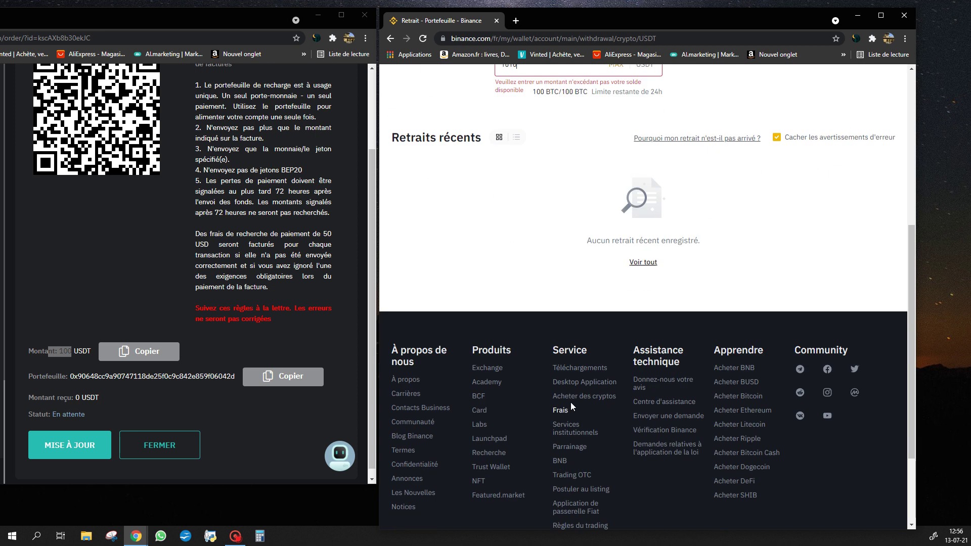
pyautogui.scroll(6, 570, 402)
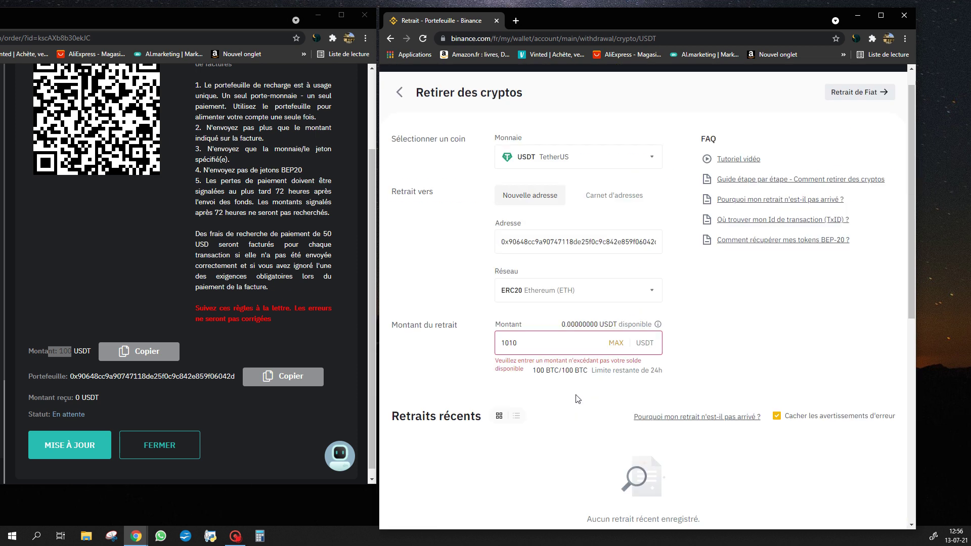
# Check the invoice amount and review the completed withdrawal form from the coin choice down to the recent withdrawals.
pyautogui.click(78, 355)
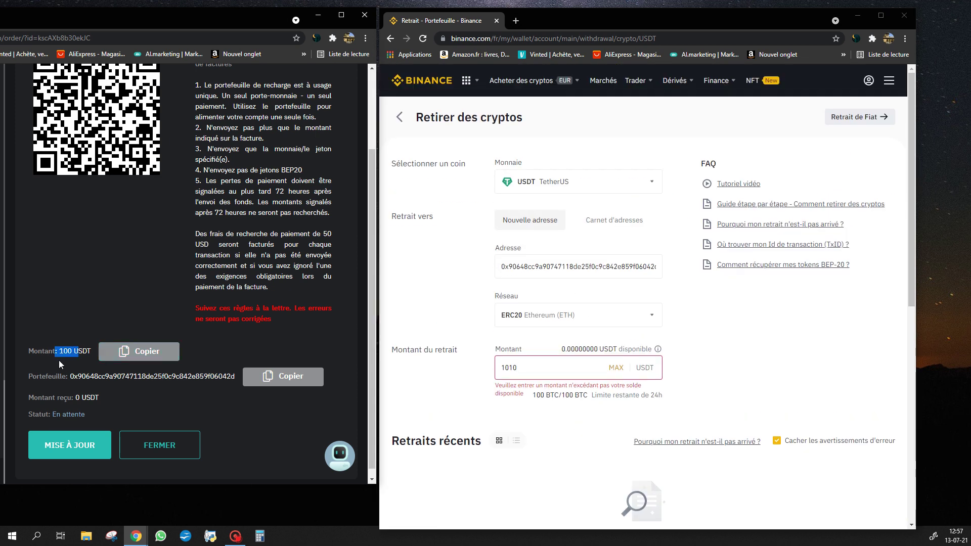
pyautogui.moveTo(74, 352); pyautogui.dragTo(44, 356)
pyautogui.scroll(-2, 534, 359)
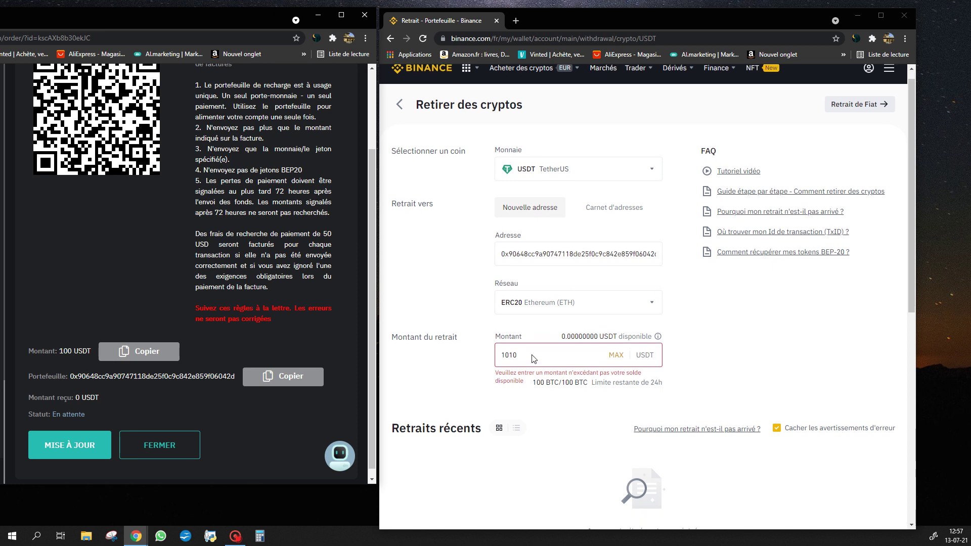
pyautogui.scroll(2, 616, 311)
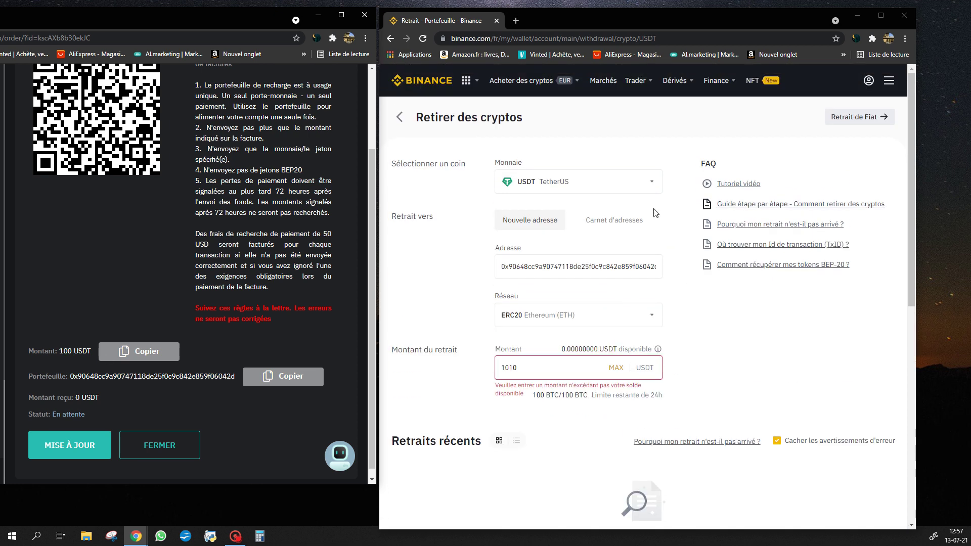
pyautogui.scroll(-4, 618, 237)
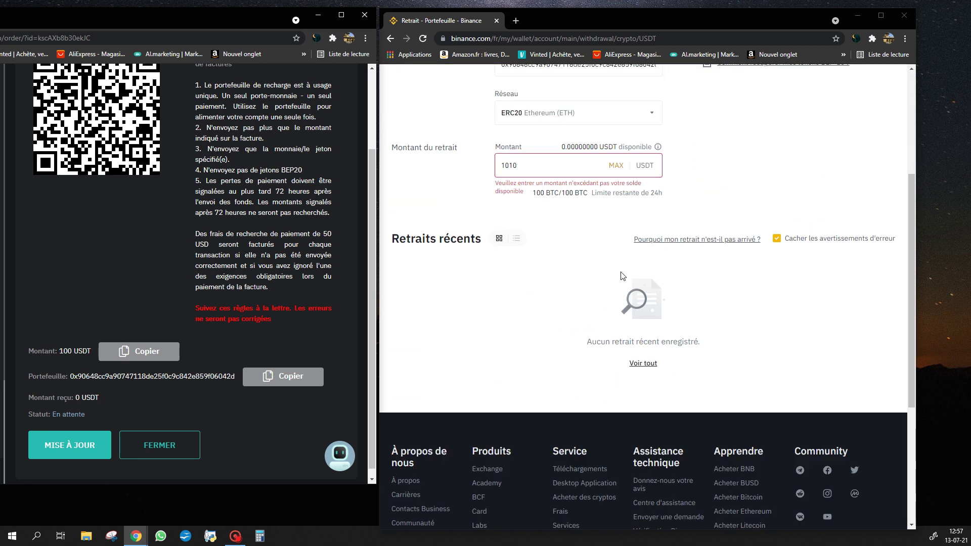
pyautogui.scroll(3, 296, 301)
pyautogui.scroll(-3, 296, 300)
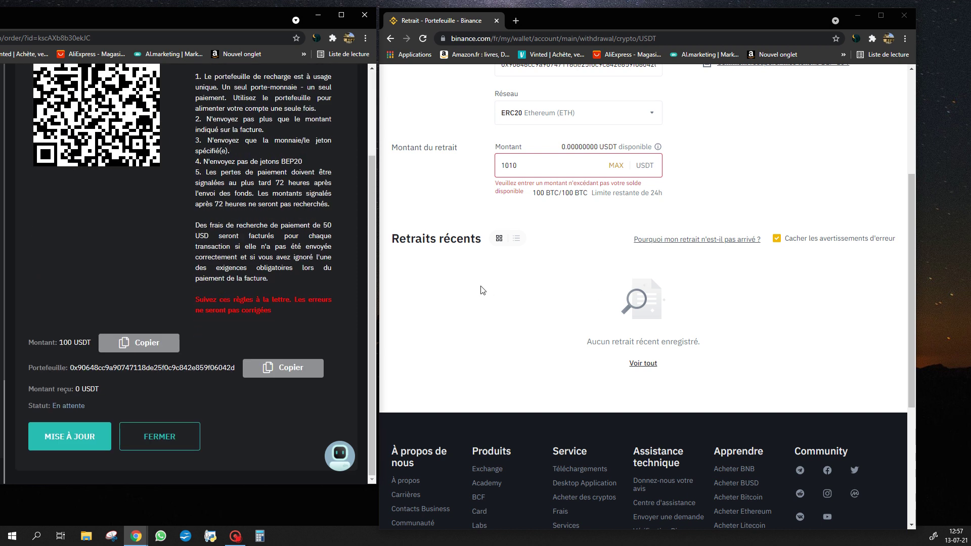
pyautogui.scroll(-3, 581, 276)
pyautogui.scroll(6, 616, 314)
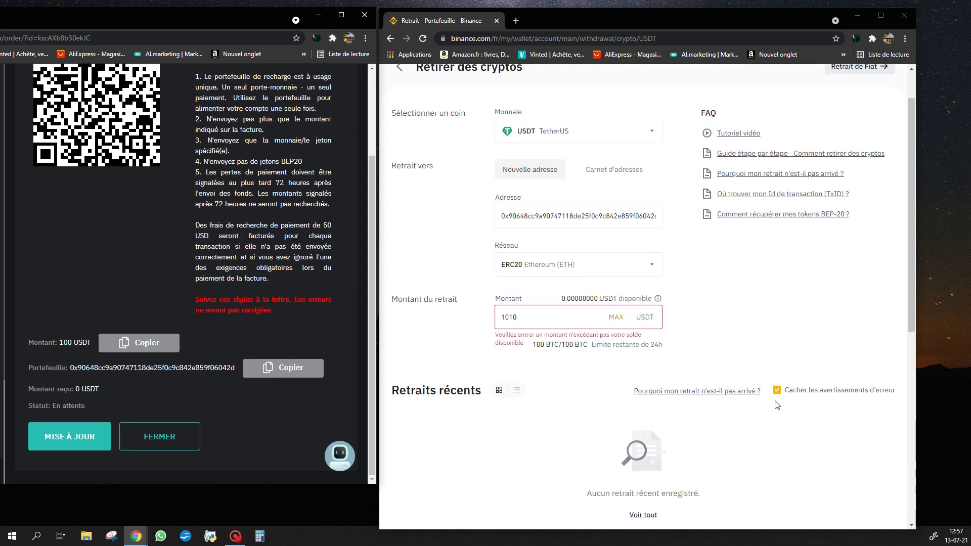
pyautogui.scroll(1, 772, 410)
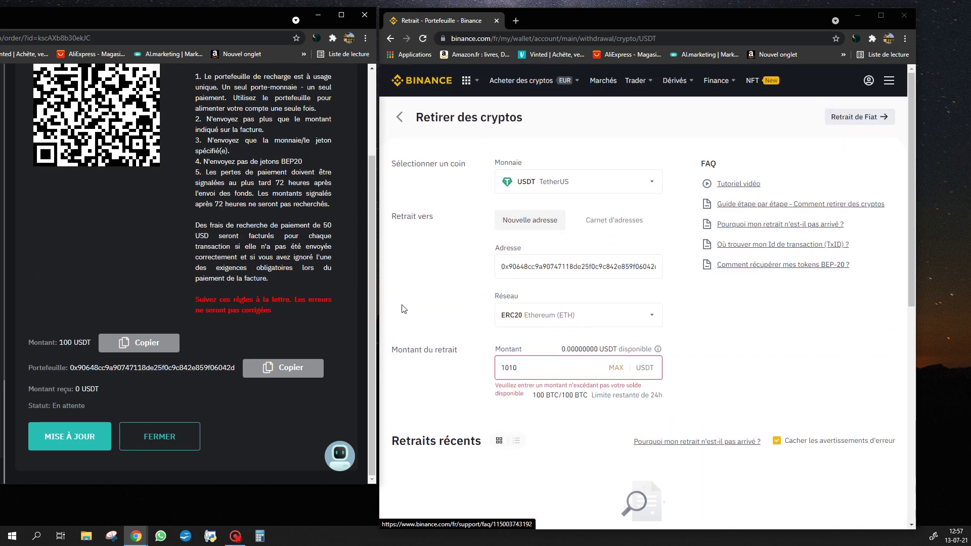
pyautogui.scroll(3, 250, 335)
pyautogui.scroll(-3, 167, 433)
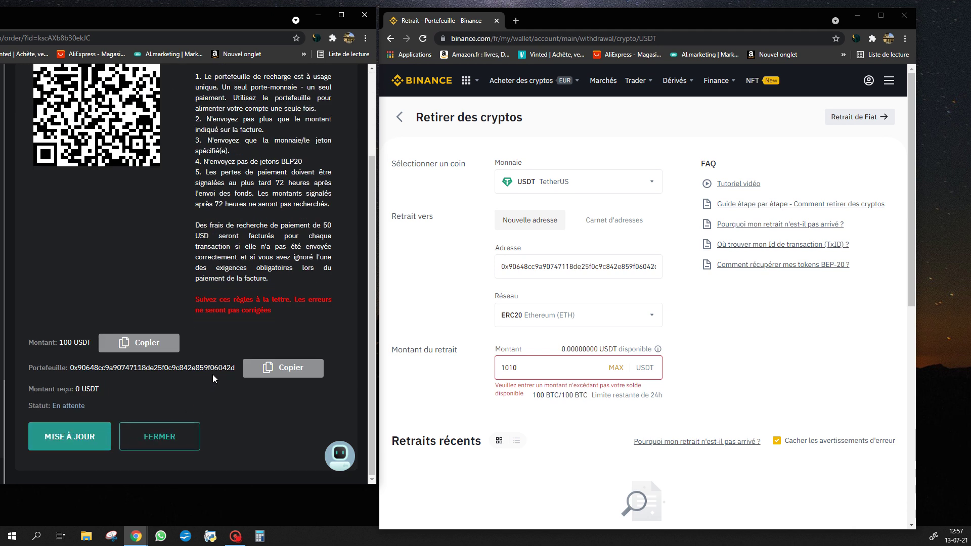
# Examine the invoice's wallet address and the full text of its mandatory payment requirements.
pyautogui.moveTo(231, 367); pyautogui.dragTo(69, 358)
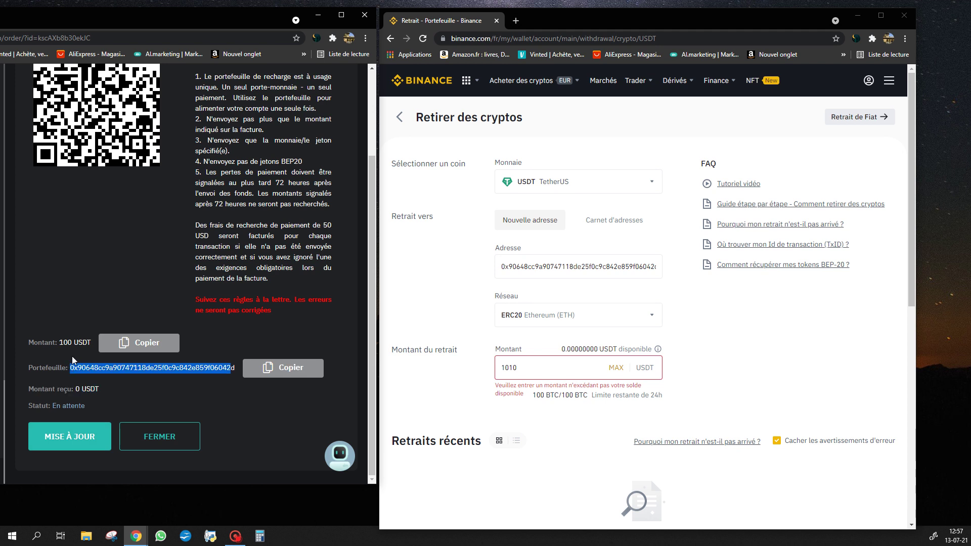
pyautogui.scroll(3, 85, 372)
pyautogui.click(172, 329)
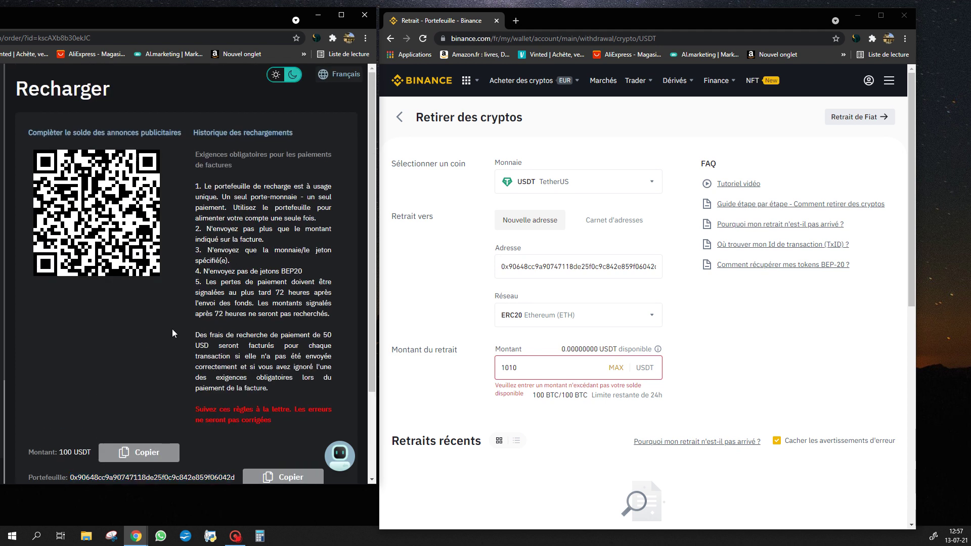
pyautogui.moveTo(195, 186); pyautogui.dragTo(268, 388)
pyautogui.keyDown('shift'); pyautogui.click(197, 170); pyautogui.keyUp('shift')
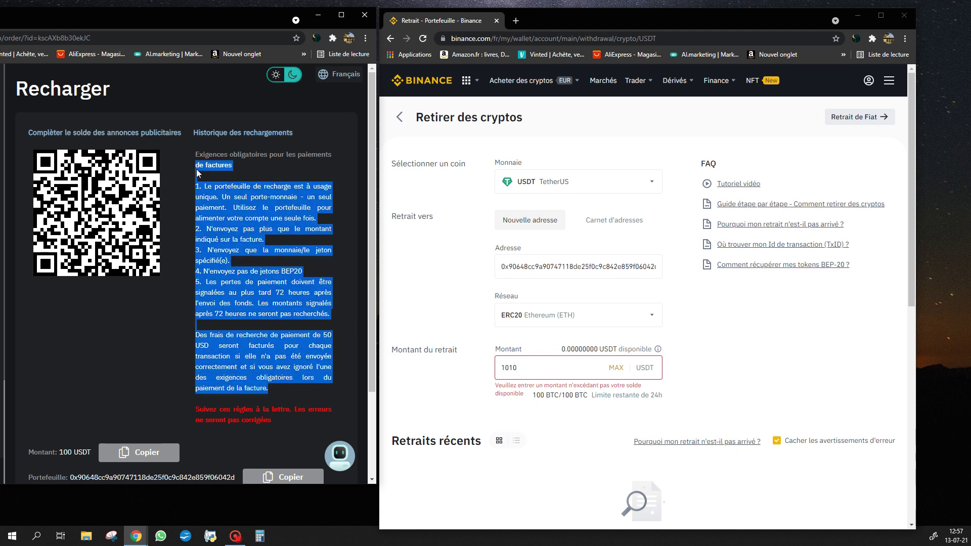
pyautogui.moveTo(196, 153); pyautogui.dragTo(313, 388)
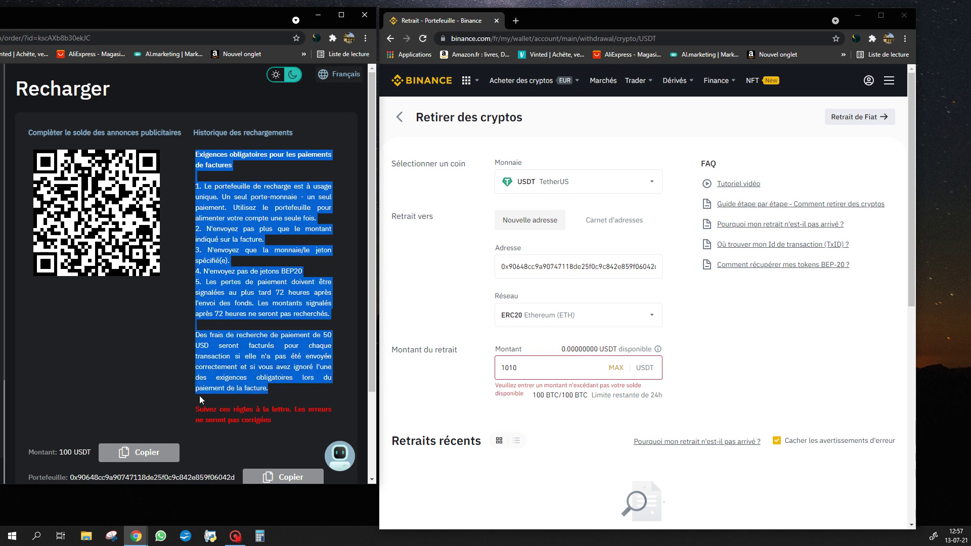
# Maximize the Ai.marketing window, then reach the budget increase from Ma publicité and close the pending invoice.
pyautogui.moveTo(148, 20); pyautogui.dragTo(479, 71)
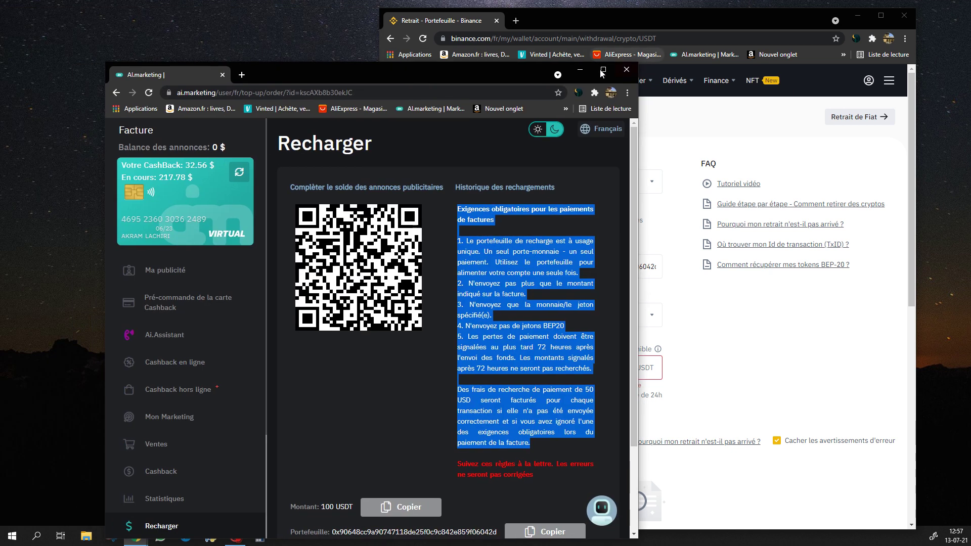
pyautogui.click(600, 71)
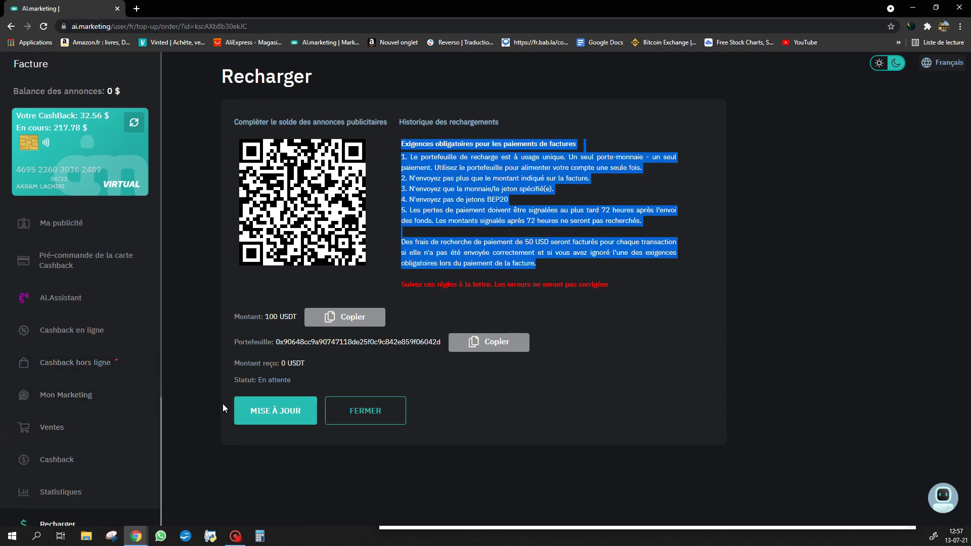
pyautogui.click(100, 223)
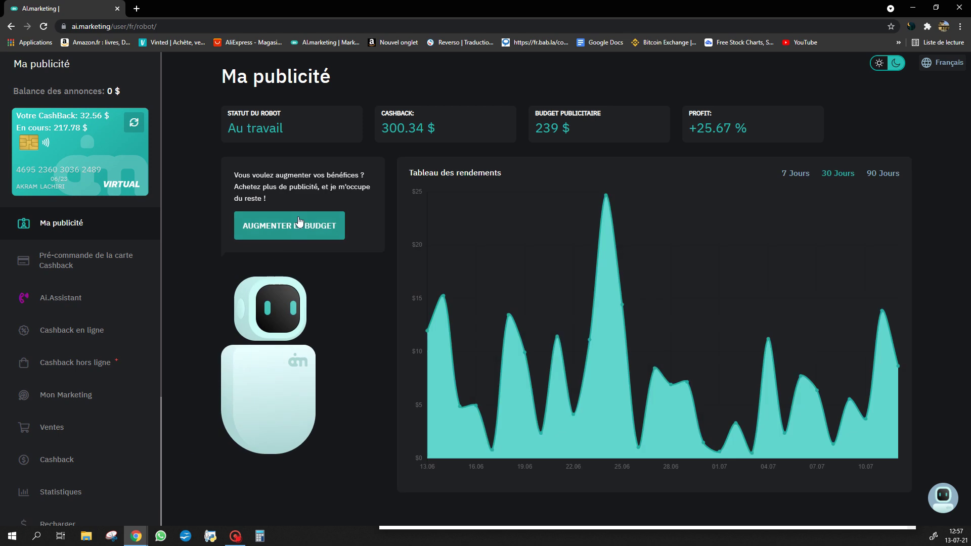
pyautogui.click(299, 228)
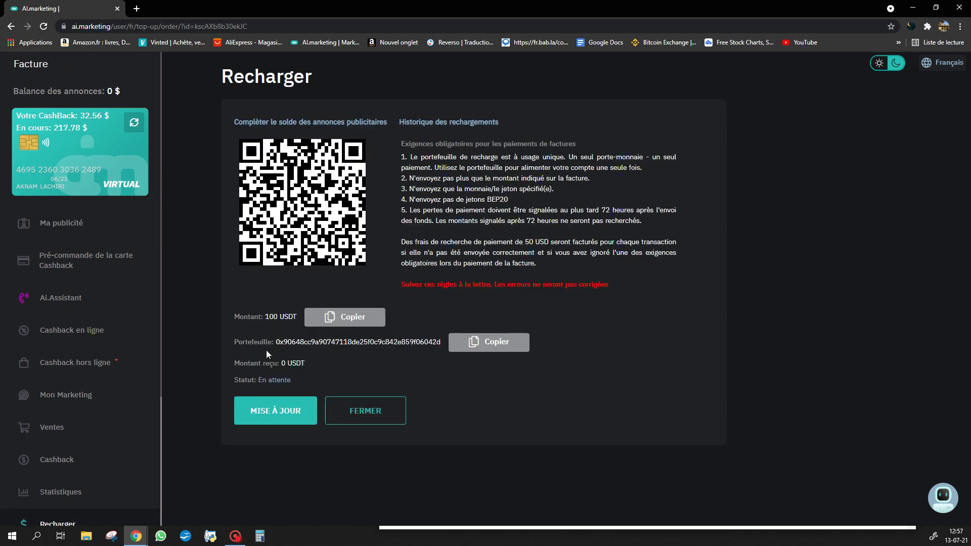
pyautogui.click(348, 410)
# Choose Utiliser le cashback as the top-up payment method and set the amount to 32 USD.
pyautogui.click(480, 172)
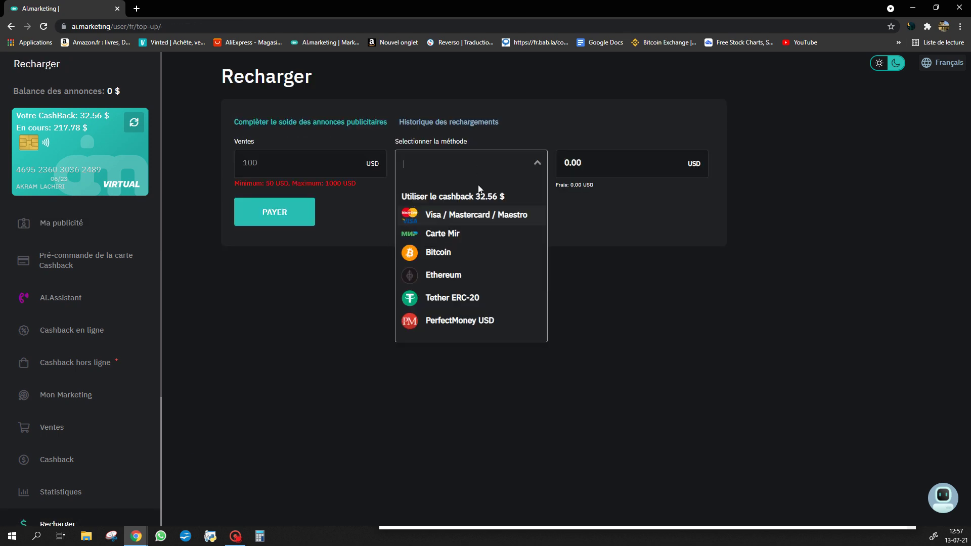
pyautogui.click(479, 199)
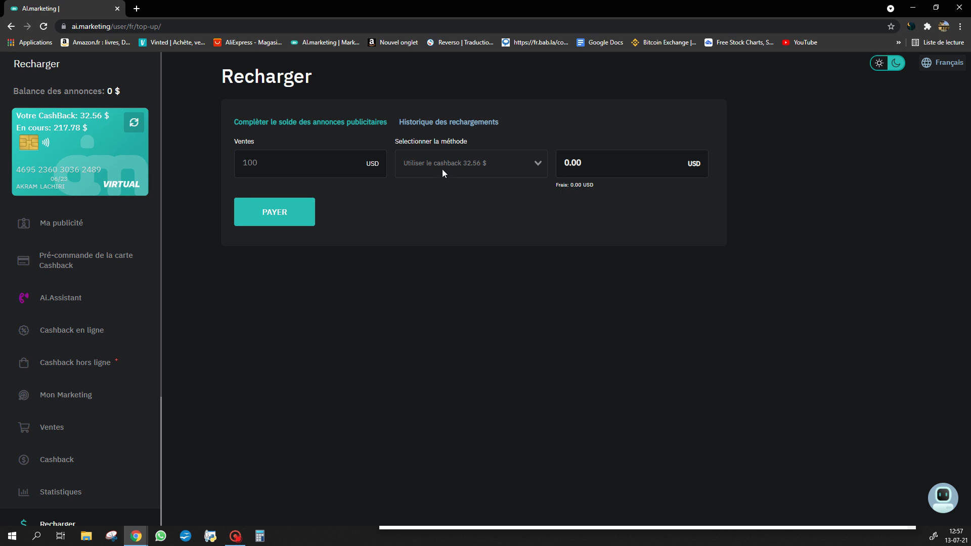
pyautogui.click(443, 170)
pyautogui.click(469, 203)
pyautogui.write('32')
pyautogui.moveTo(277, 173); pyautogui.dragTo(235, 165)
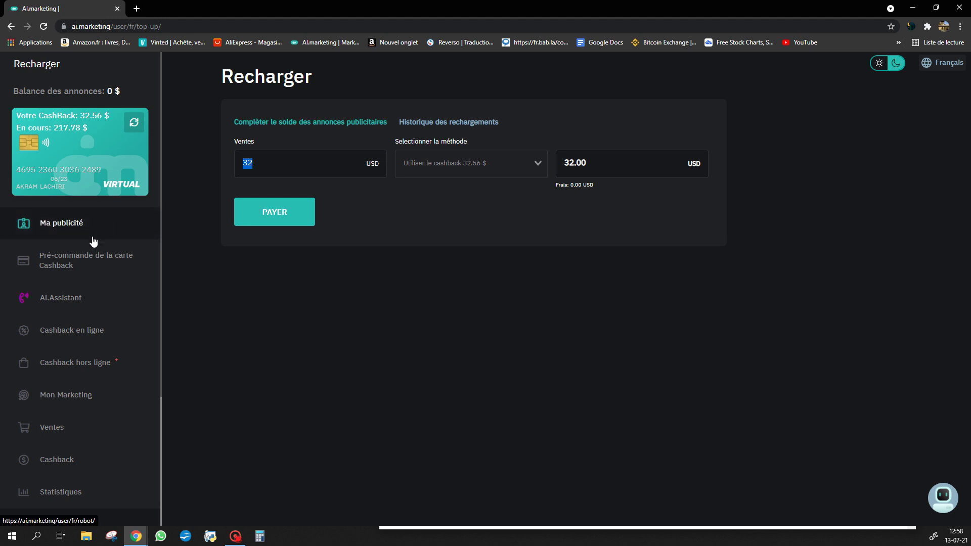
pyautogui.click(459, 165)
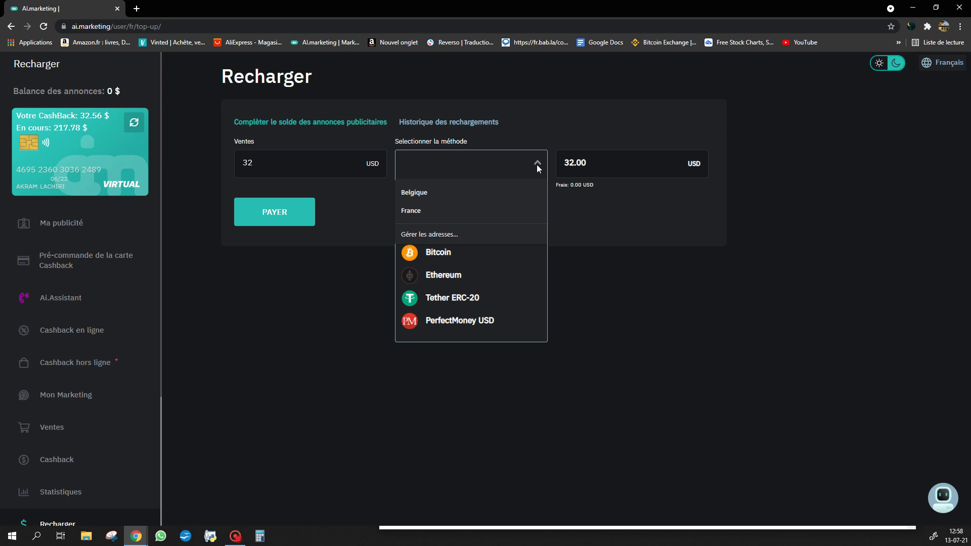
pyautogui.click(581, 219)
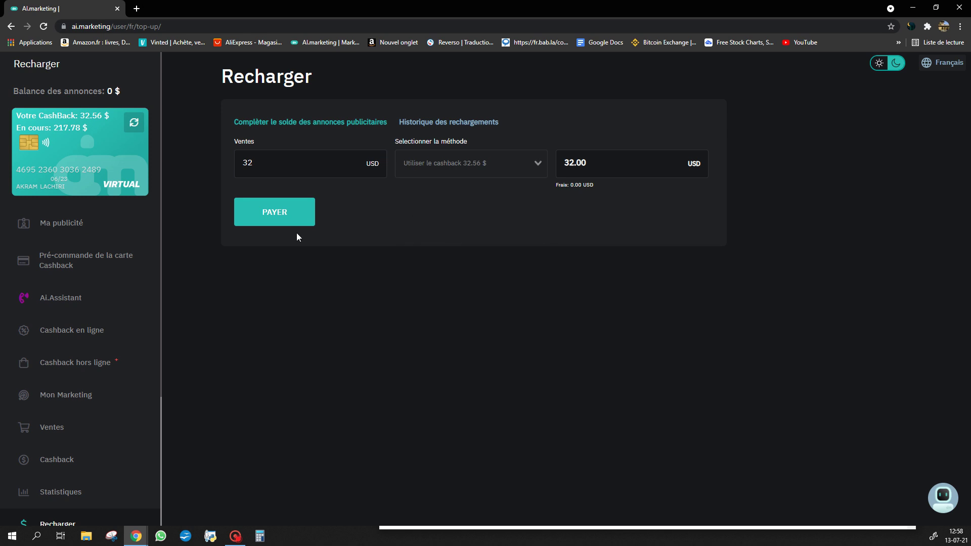